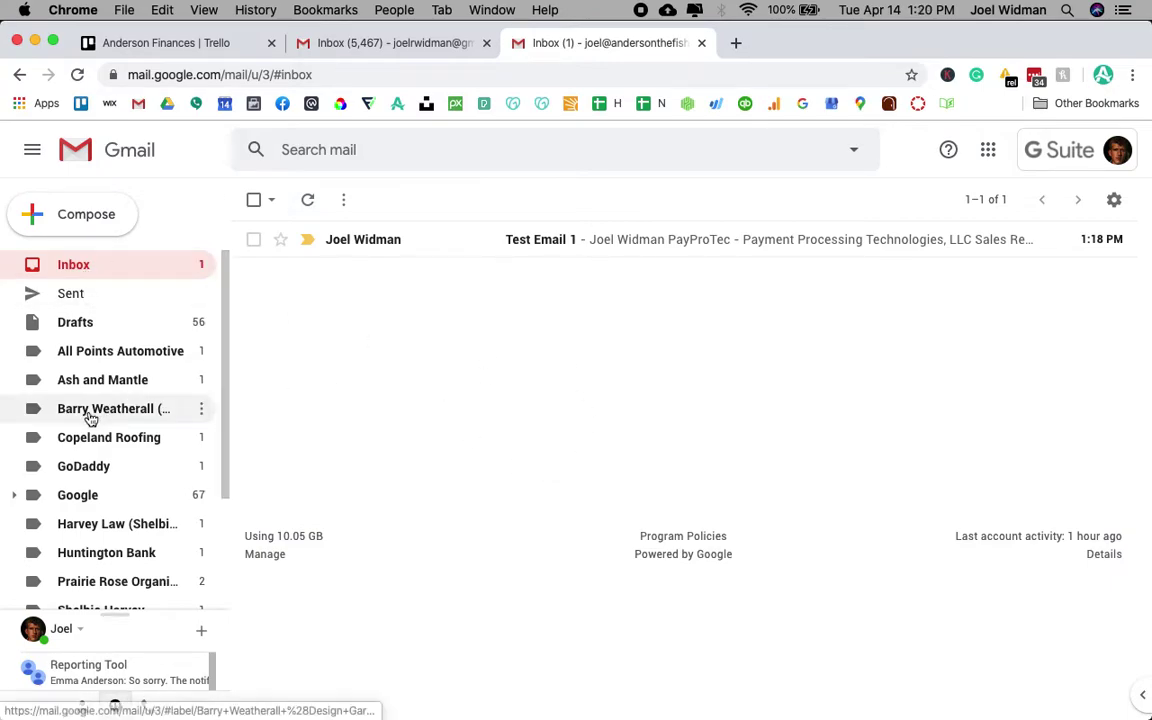
- Scroll through the sidebar and expand it to reveal the full label list
scroll(90, 418, down, 2)
scroll(90, 418, down, 1)
scroll(90, 418, up, 3)
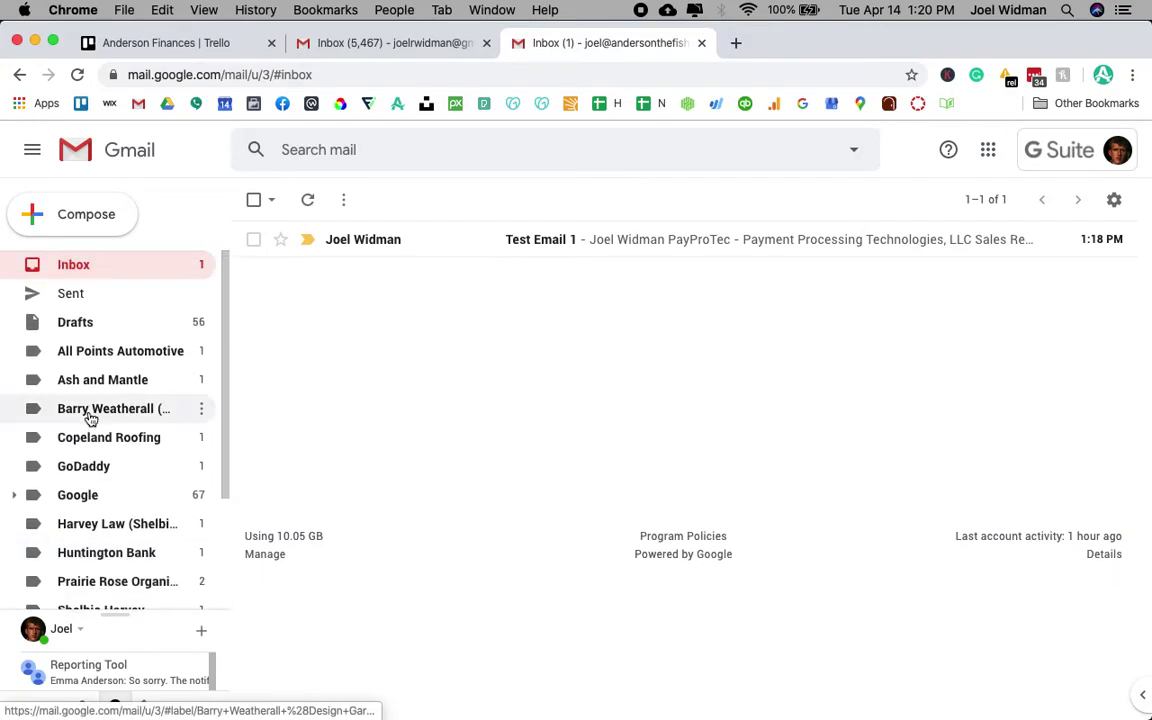
scroll(90, 470, down, 3)
click(80, 594)
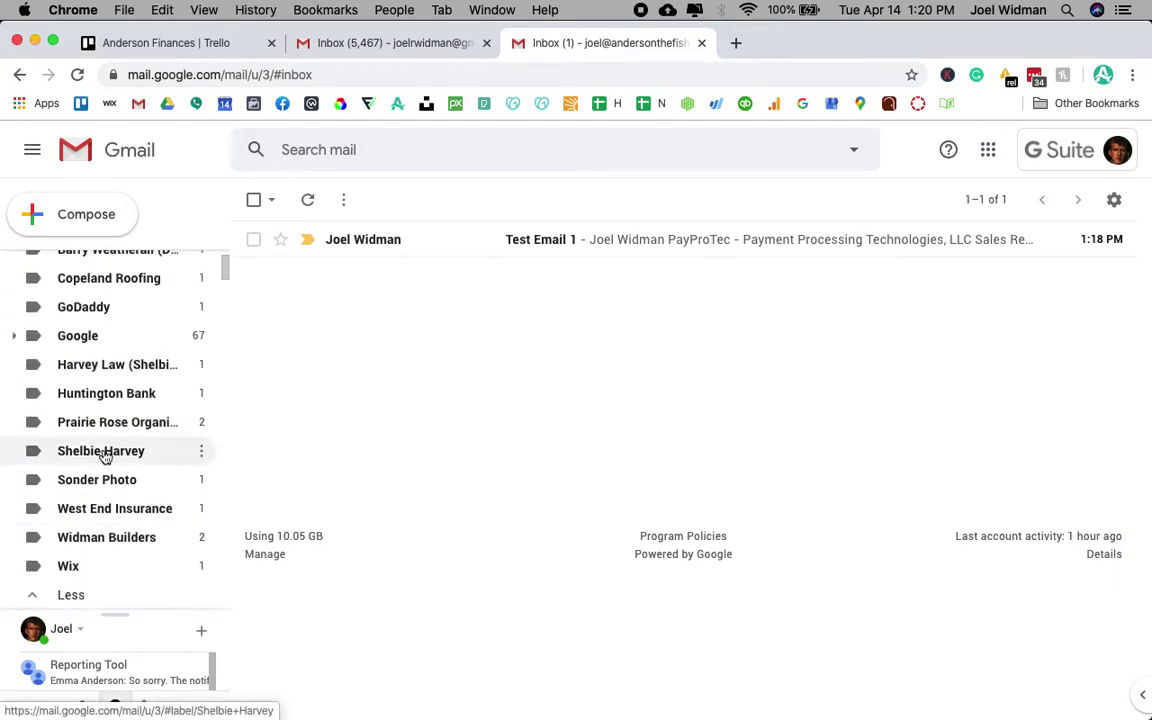
scroll(90, 455, down, 3)
scroll(105, 458, down, 10)
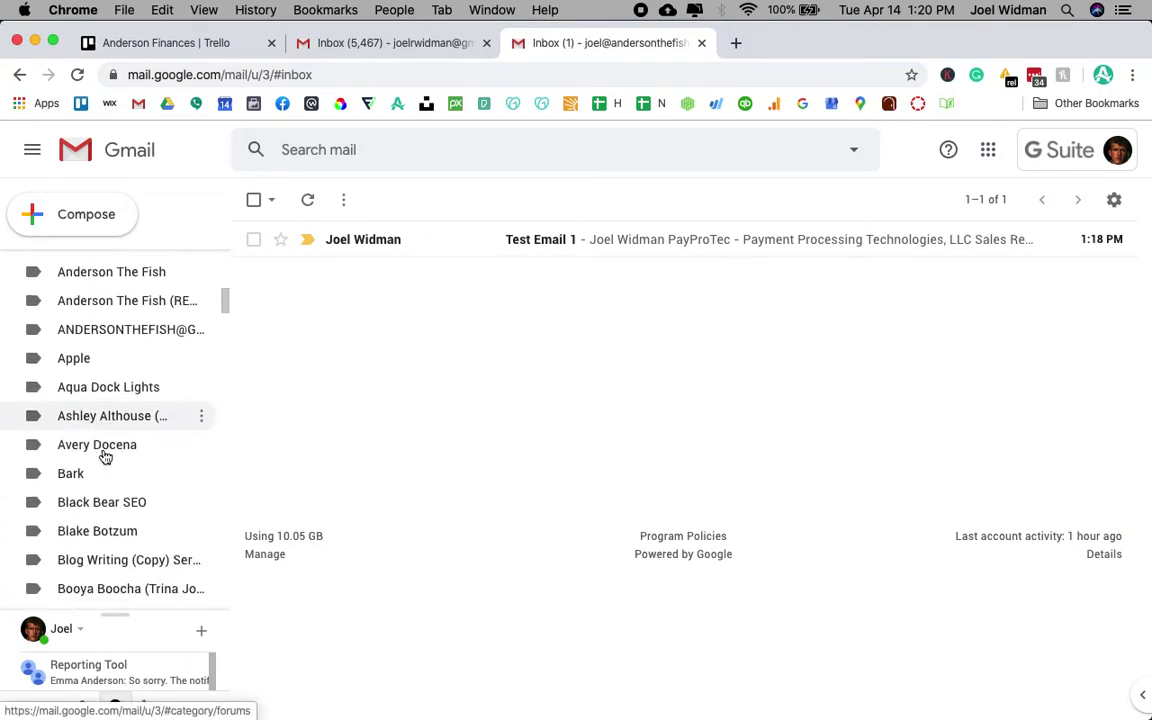
scroll(105, 458, down, 5)
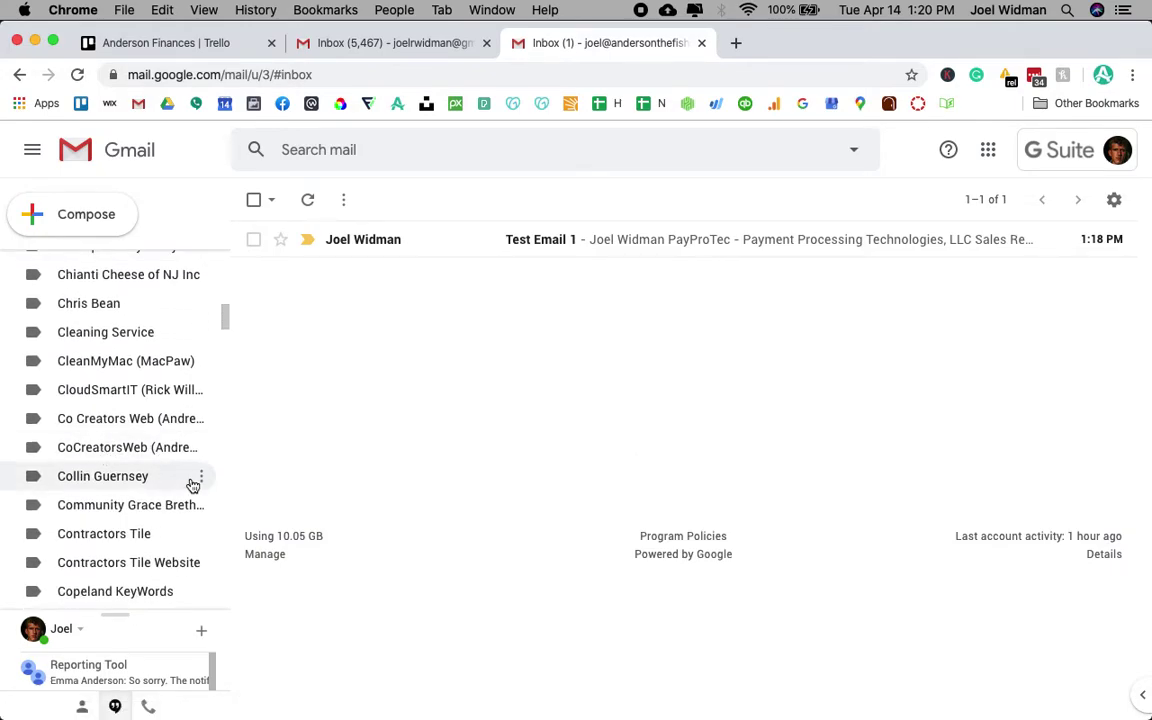
scroll(166, 489, up, 1)
scroll(166, 489, down, 6)
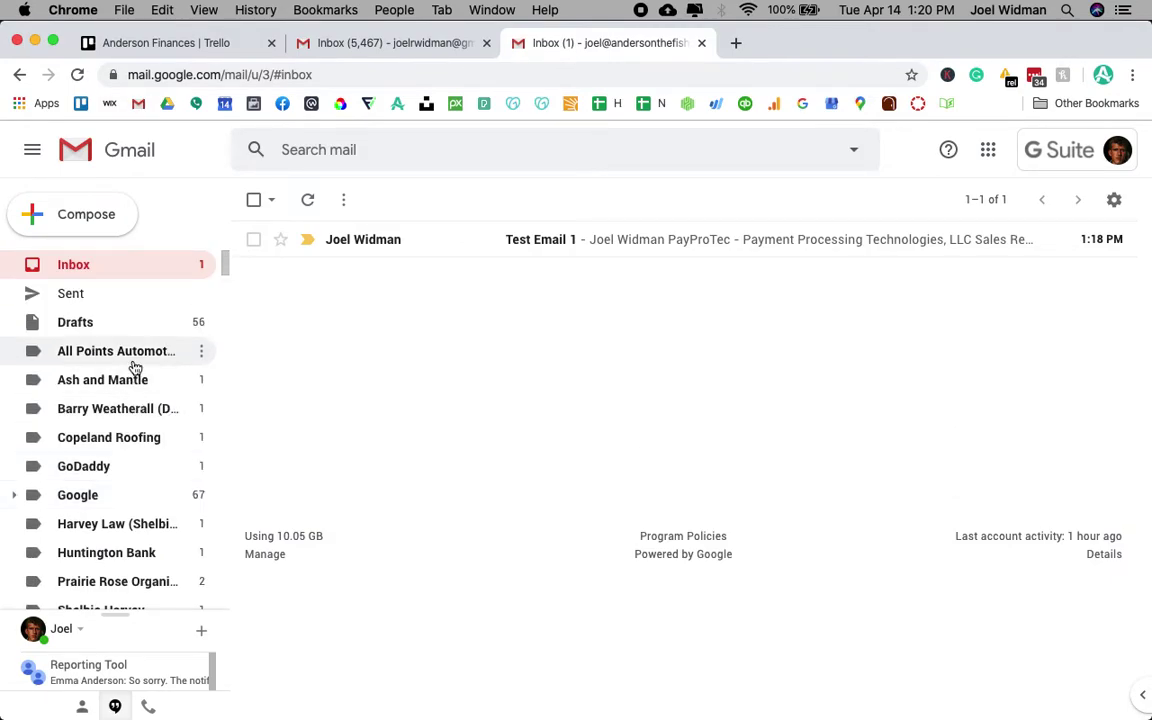
scroll(130, 494, down, 1)
scroll(130, 494, down, 2)
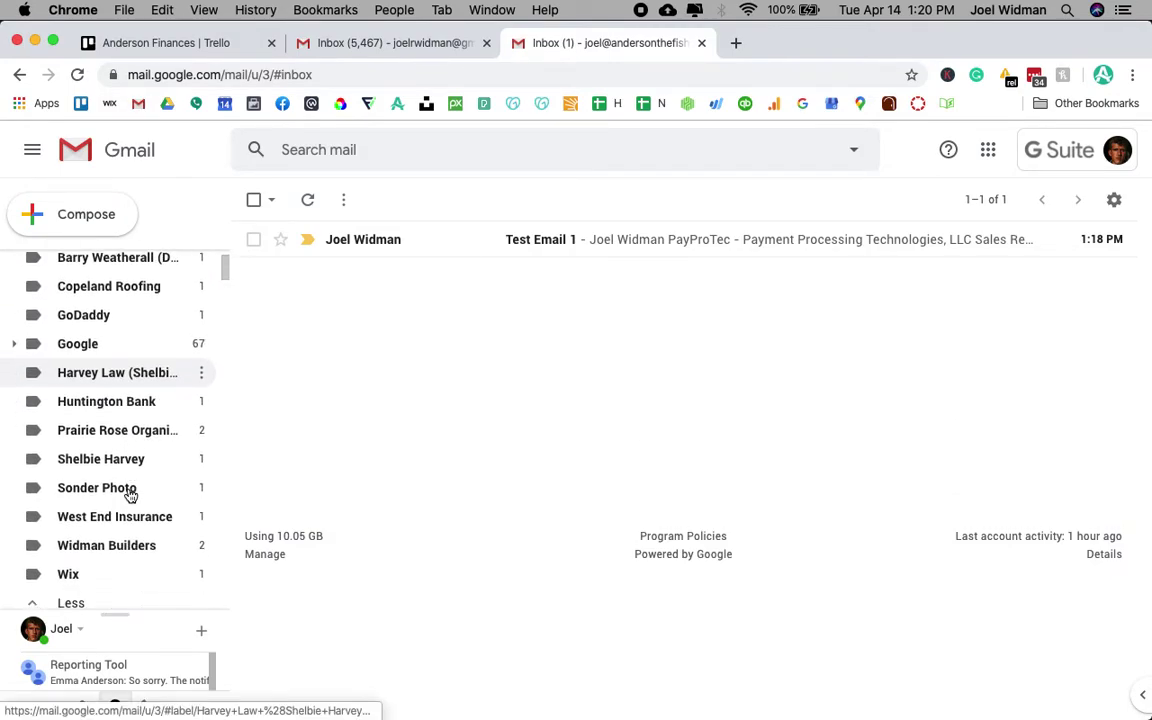
scroll(155, 507, down, 2)
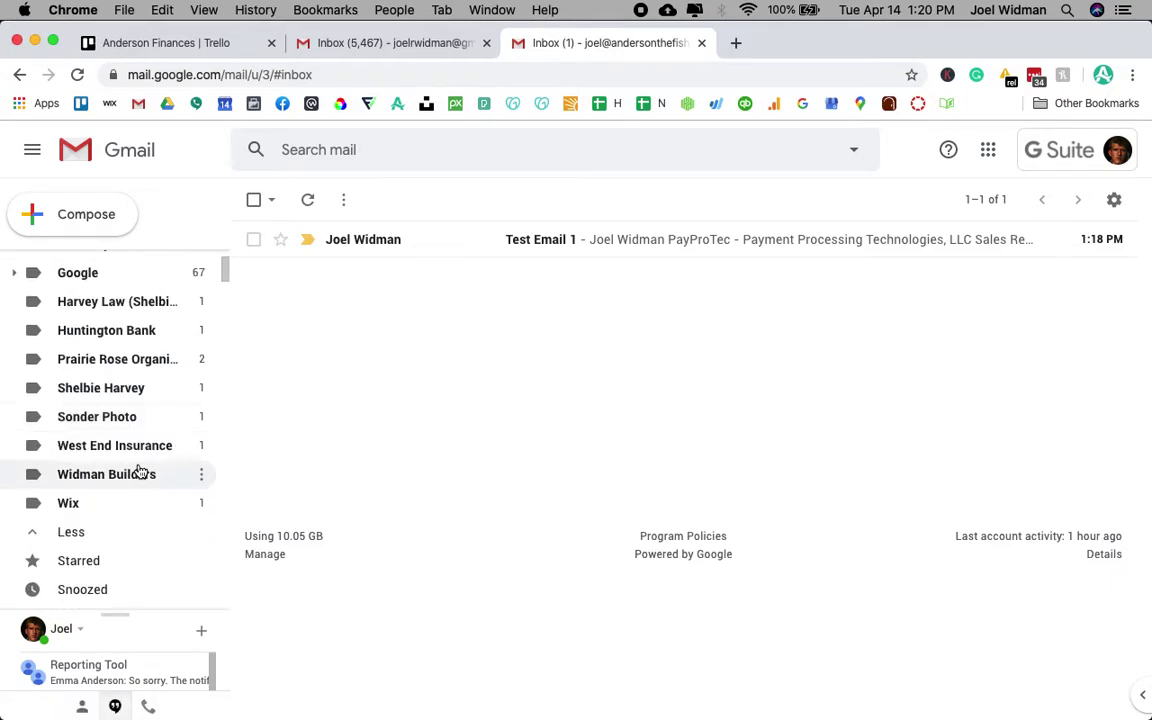
scroll(152, 519, up, 5)
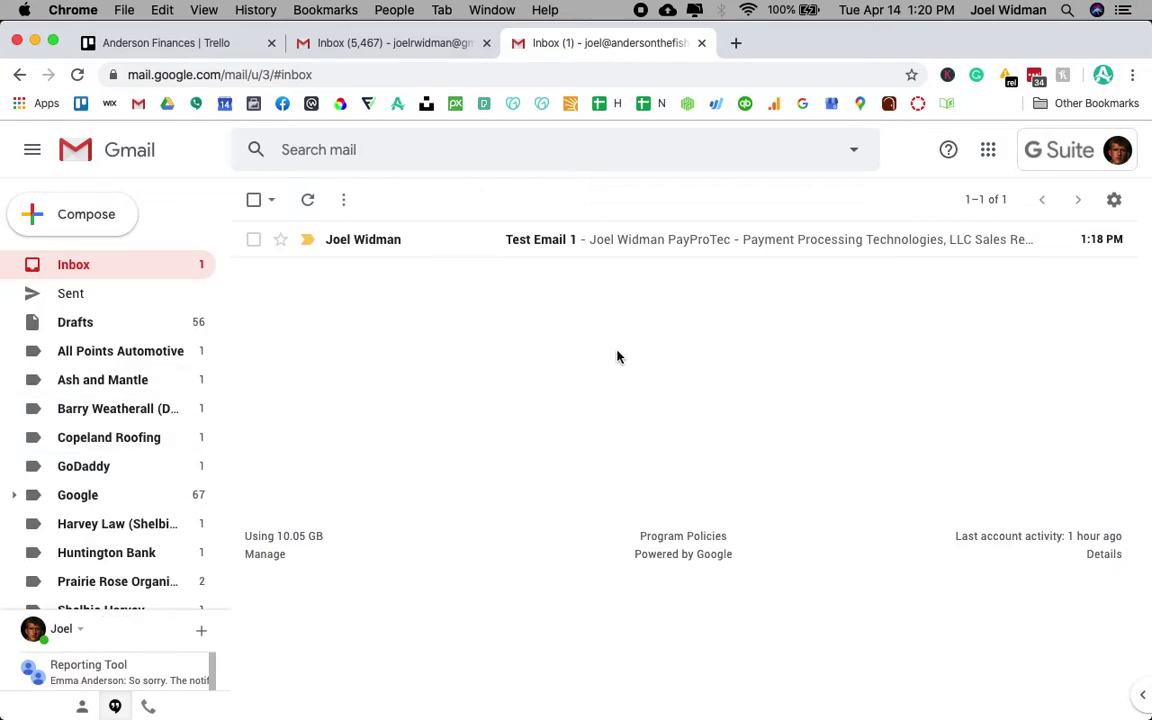
- Open Test Email 1 and copy the sender's e-mail address
click(549, 250)
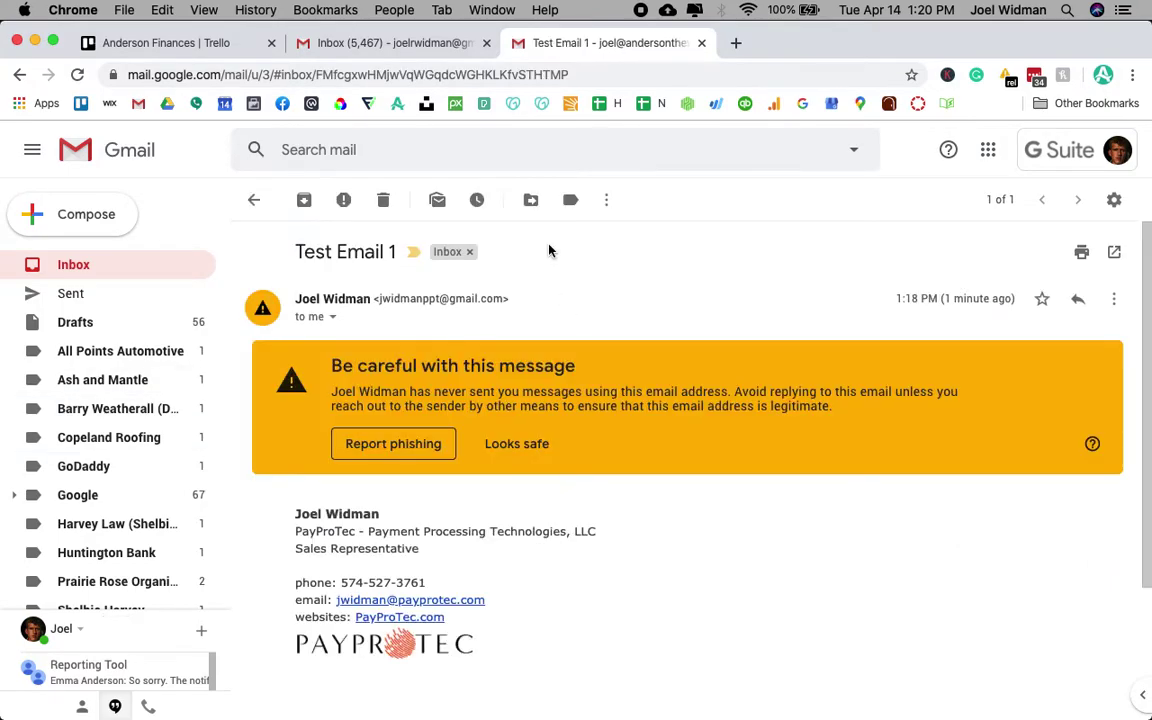
drag(378, 300, 500, 296)
key(super+c)
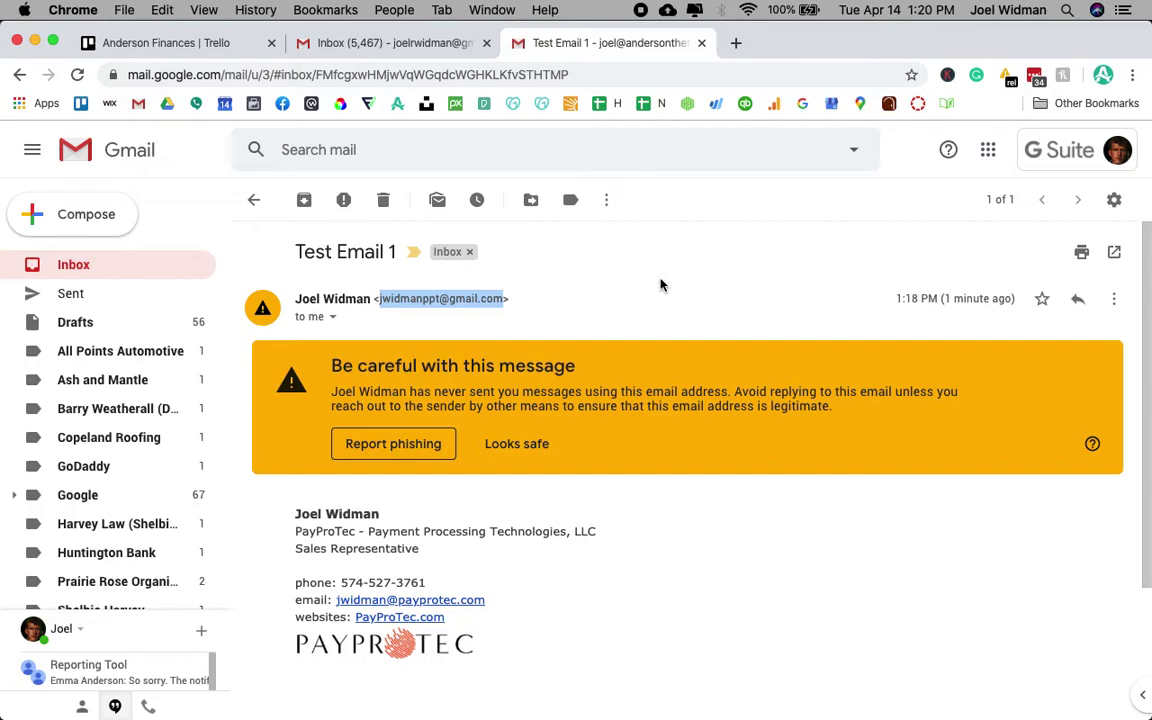
- Paste the sender's address into the advanced search From field, keeping size at 'greater than'
click(855, 152)
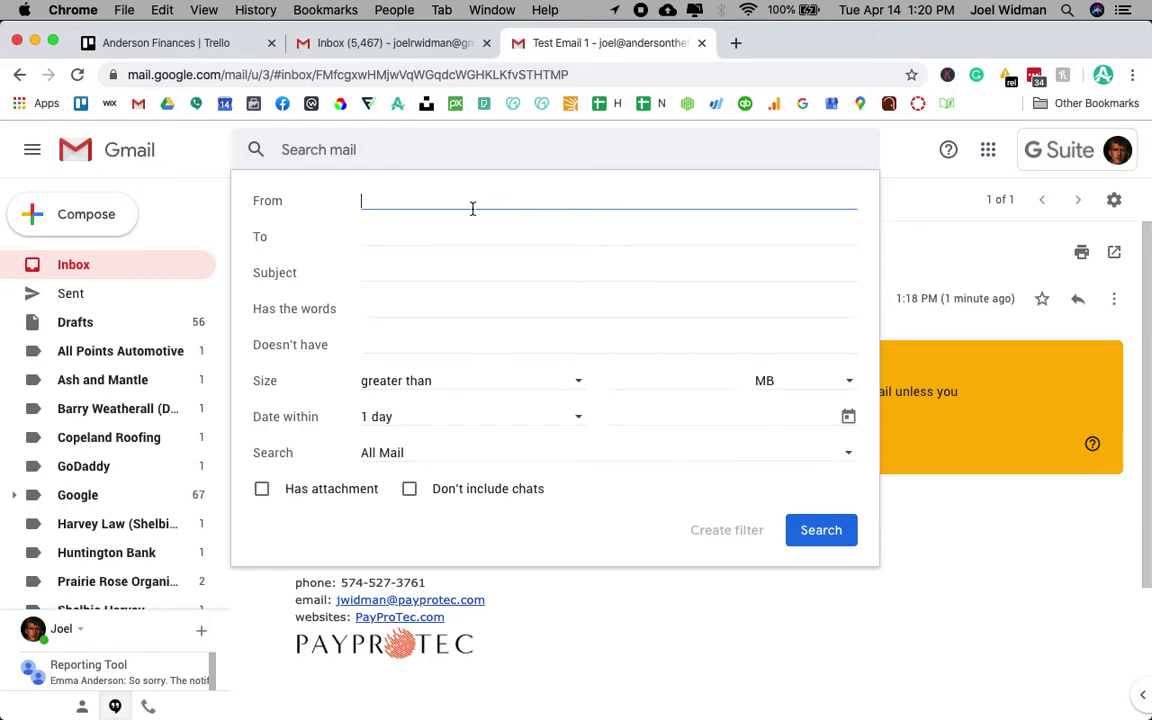
key(super+v)
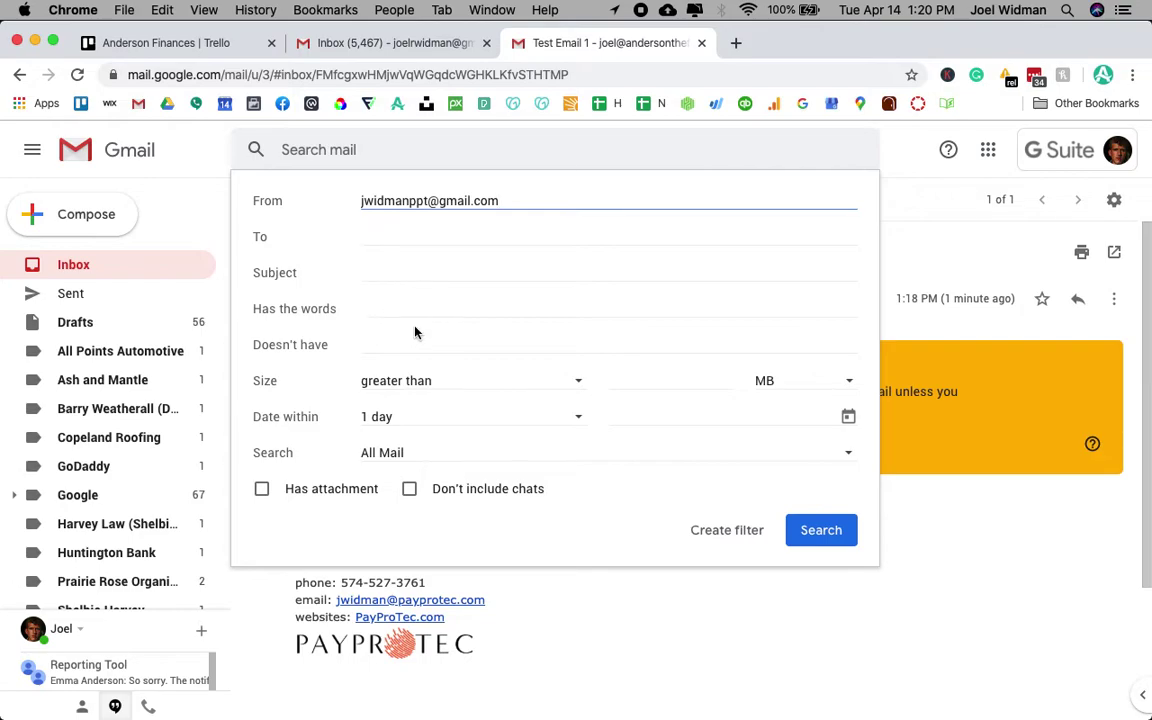
click(417, 384)
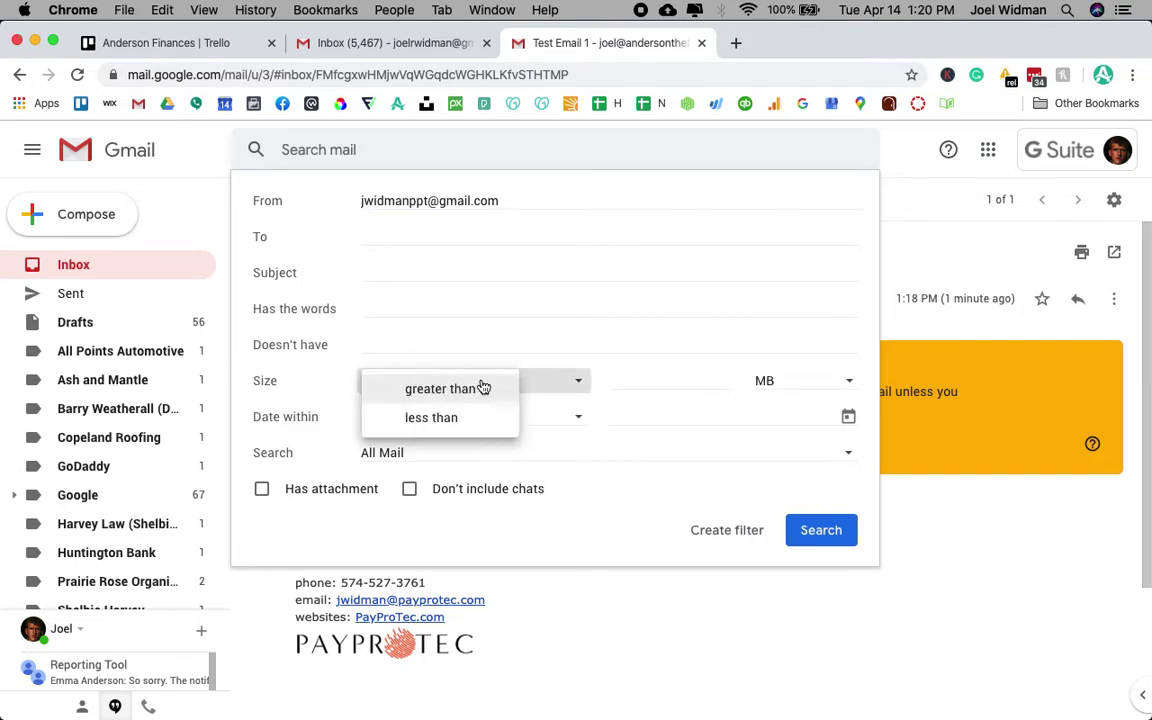
click(622, 376)
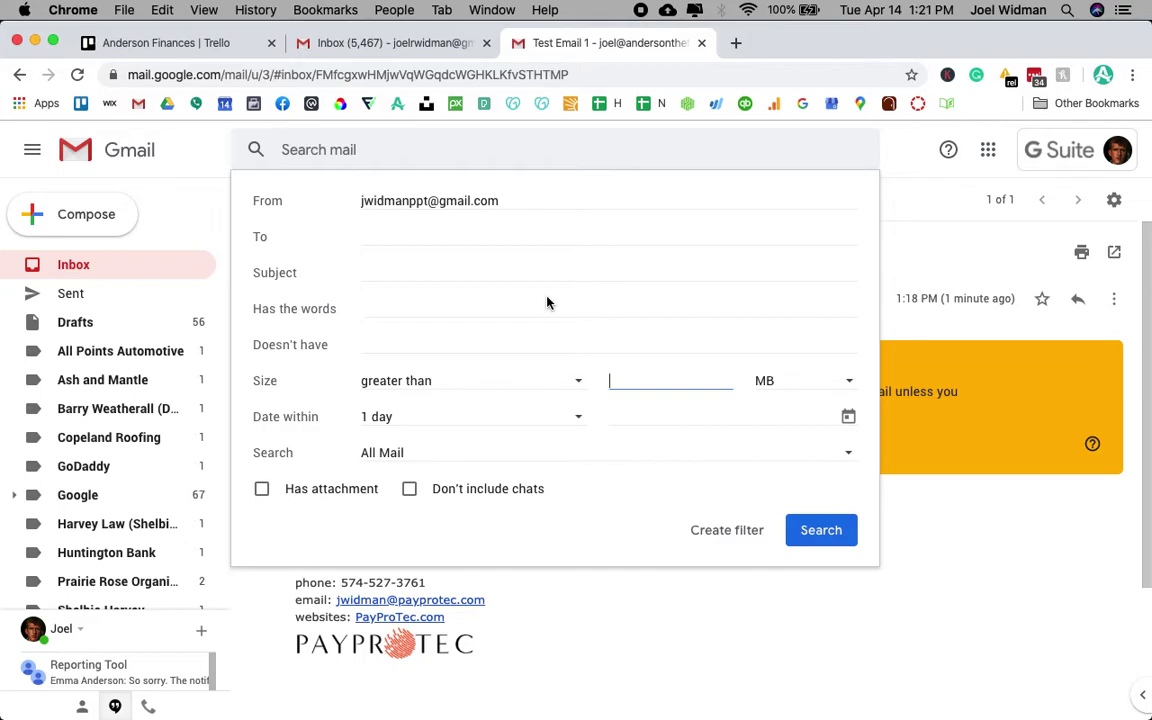
drag(358, 200, 527, 198)
- Start a filter from the search with Skip the Inbox (Archive it) and Apply the label checked
click(713, 530)
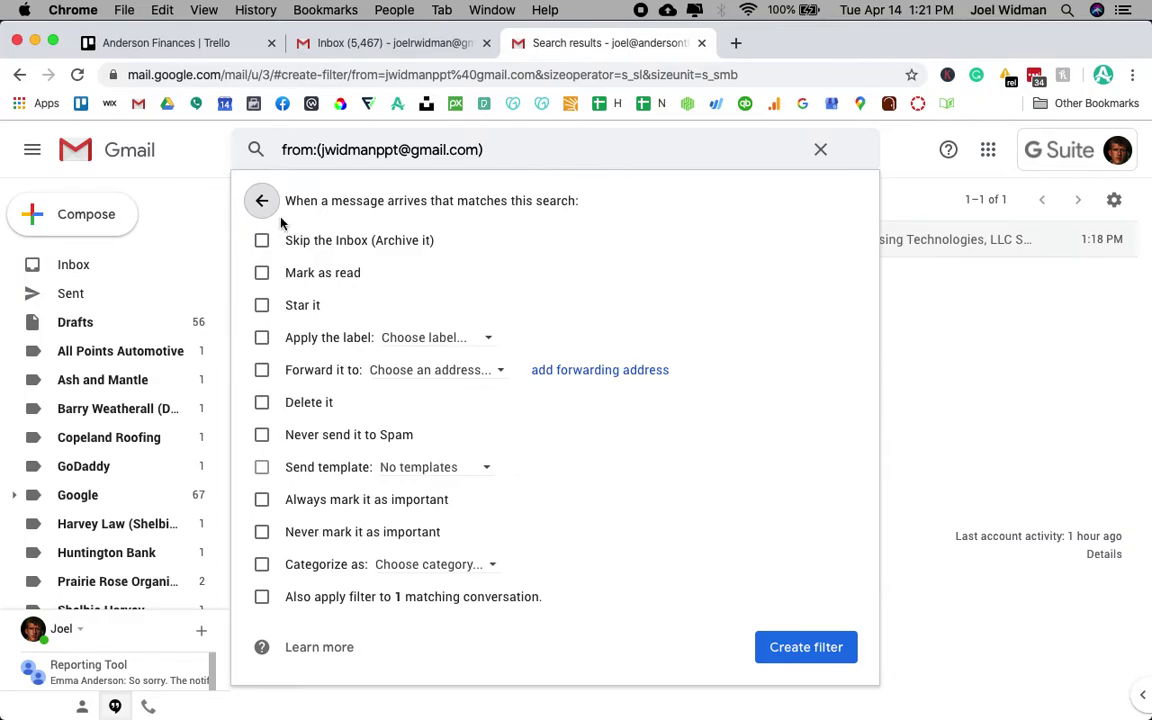
click(262, 242)
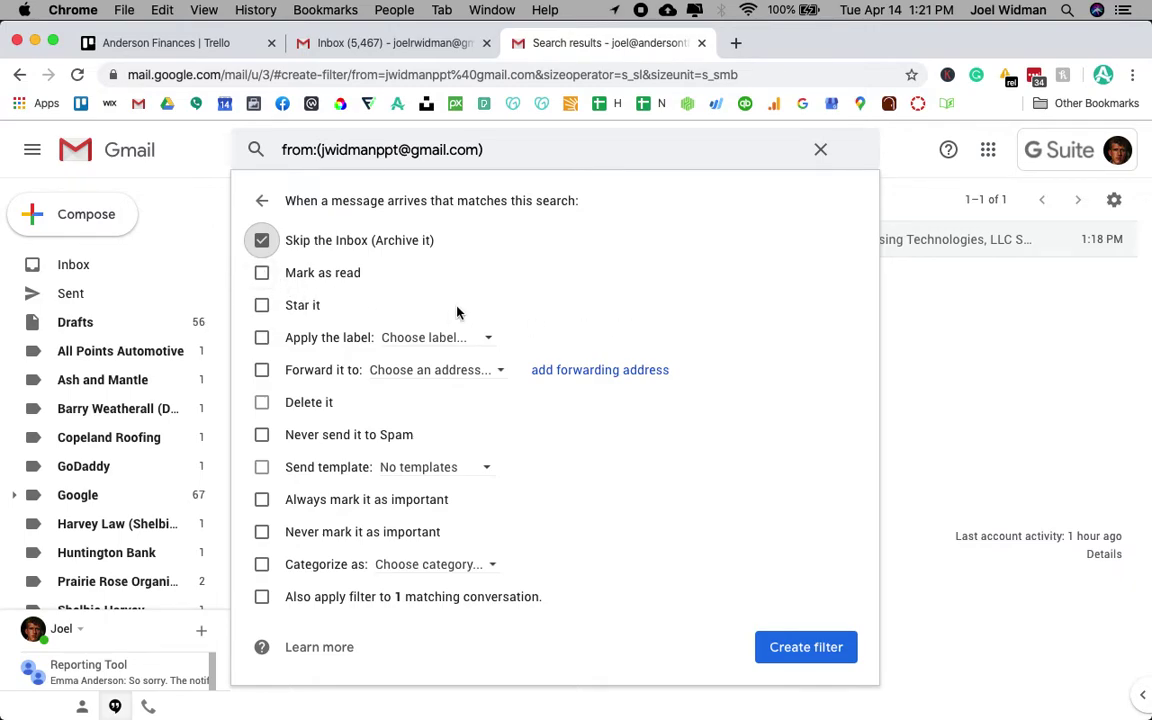
click(260, 341)
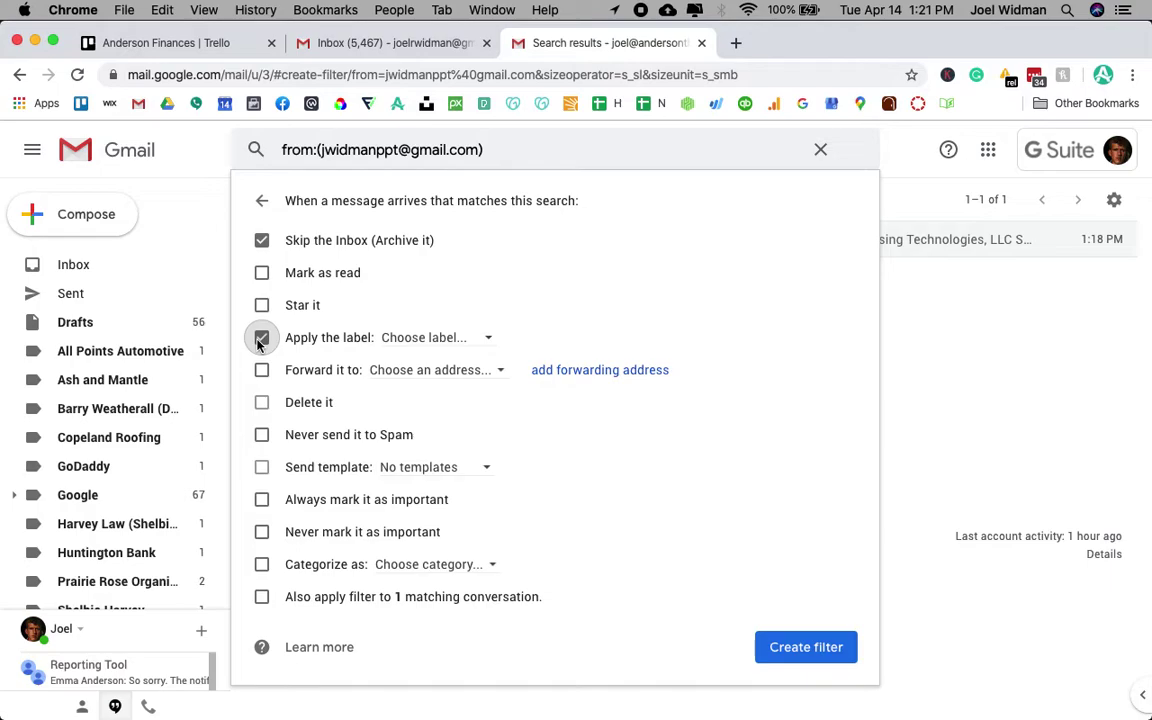
click(453, 340)
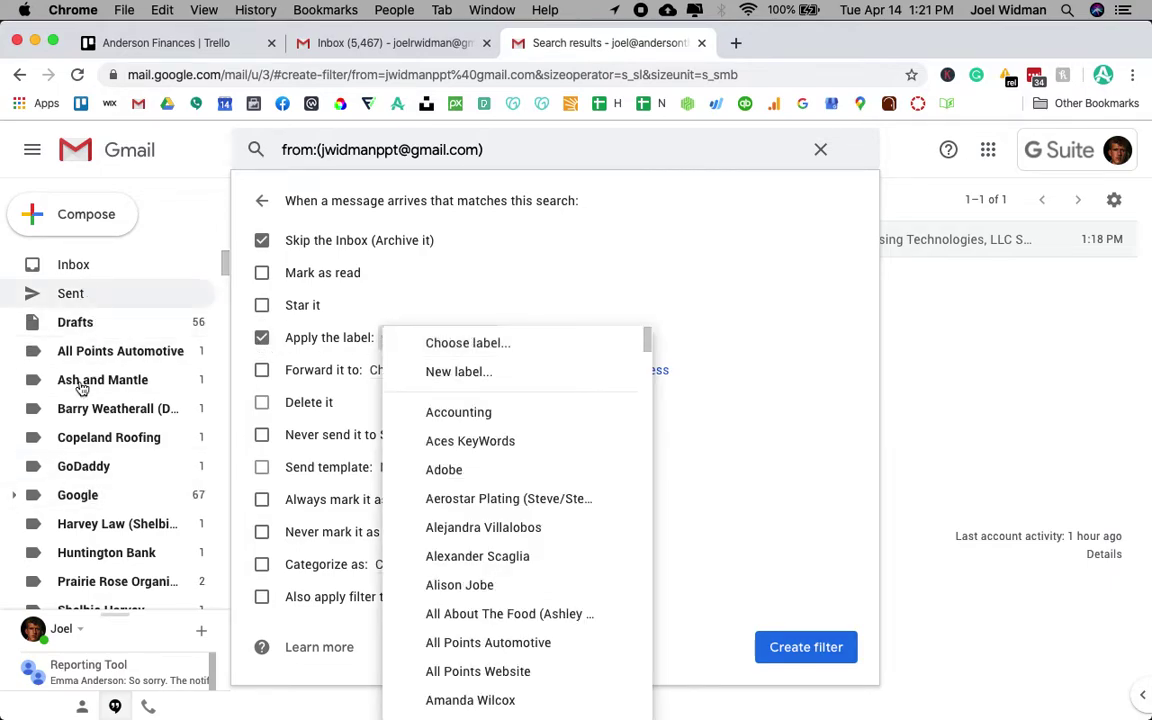
- Make a new label bearing the sender's name and select it as the filter's label
click(538, 383)
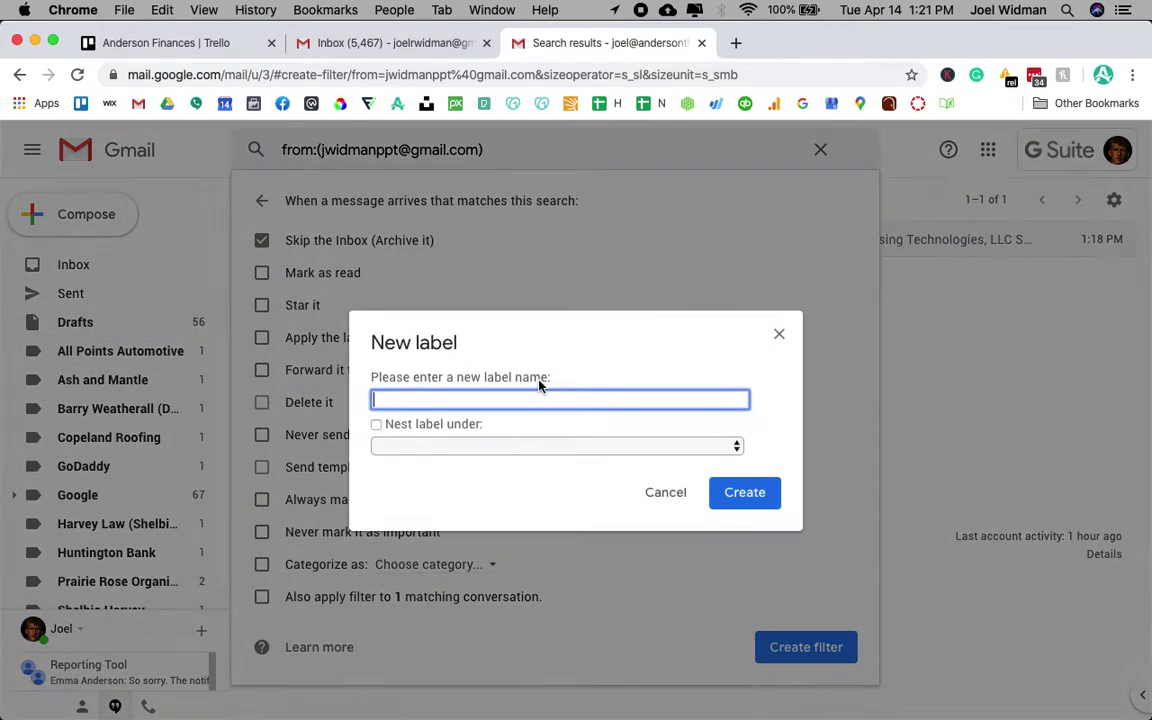
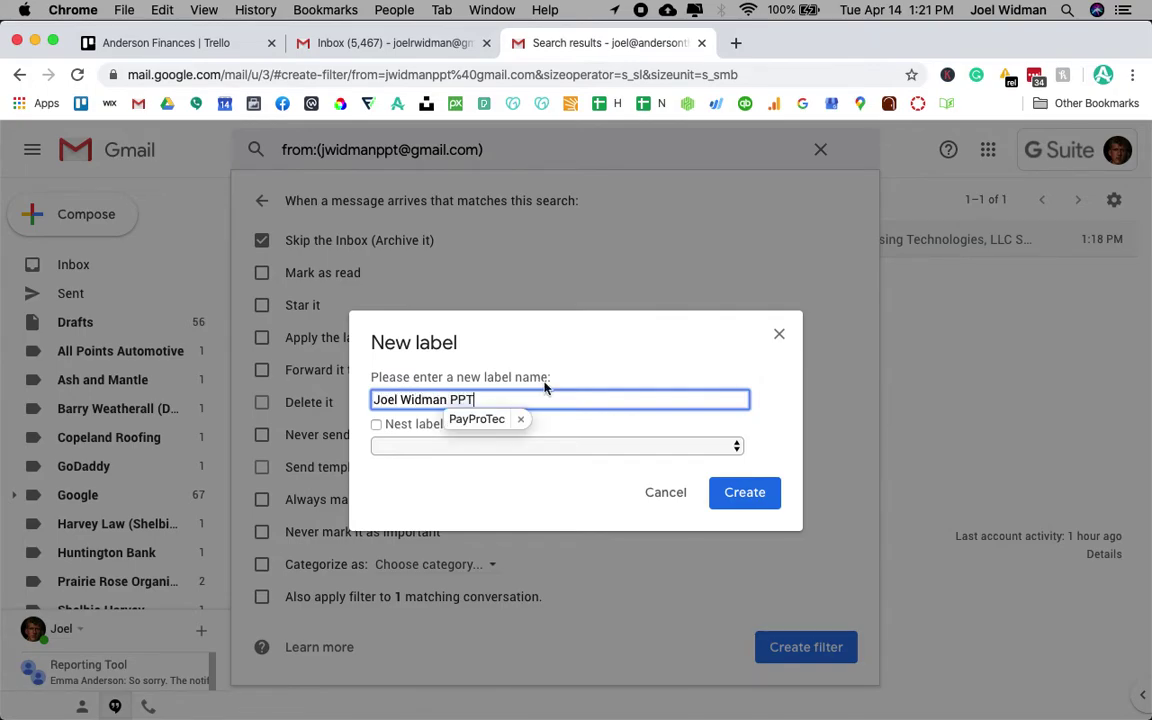
click(742, 494)
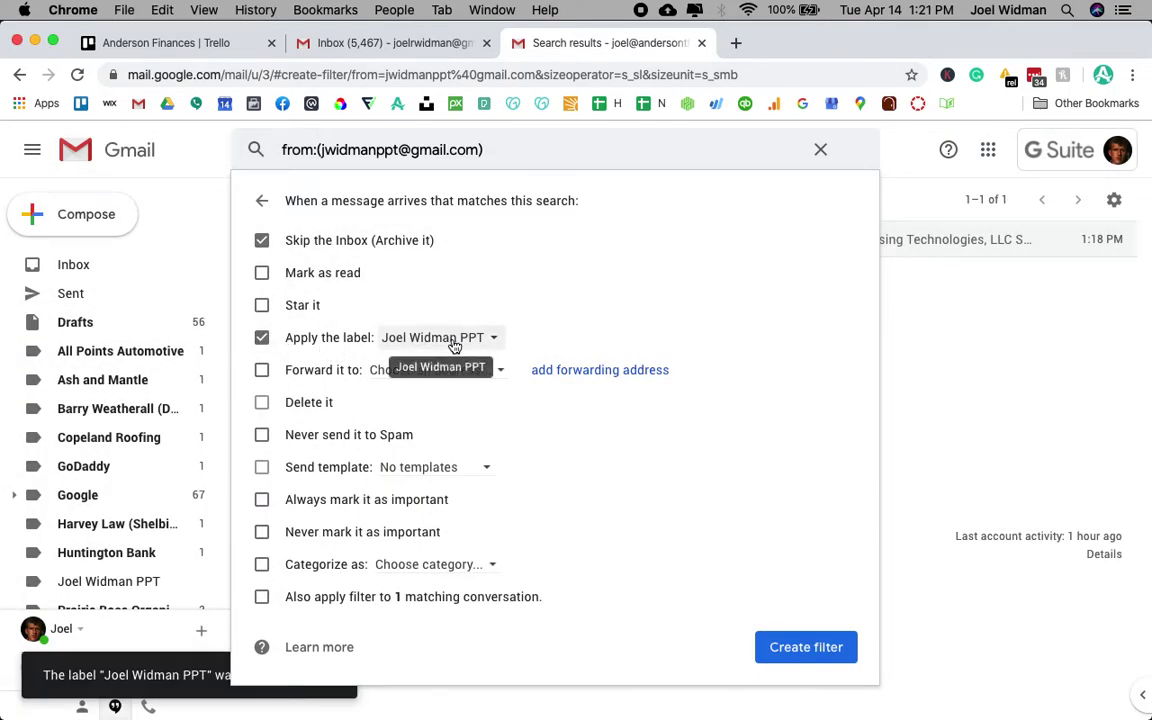
- Check Never send it to Spam and apply to the 1 matching conversation, then create the filter
click(261, 434)
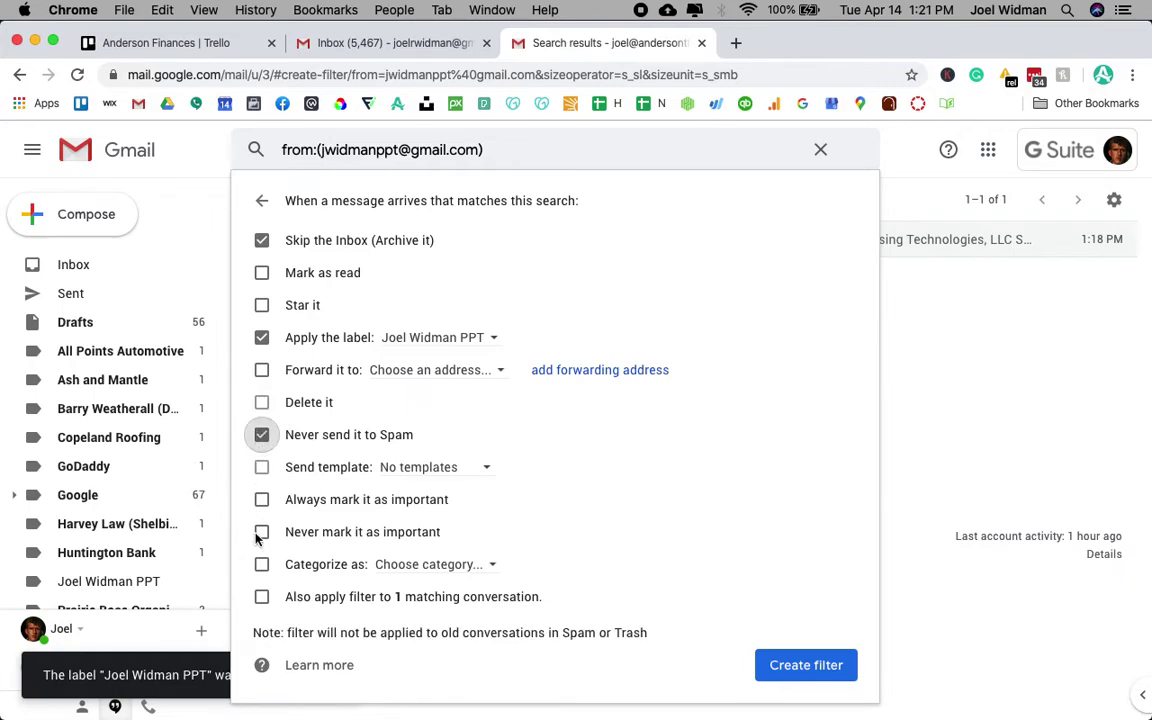
click(261, 596)
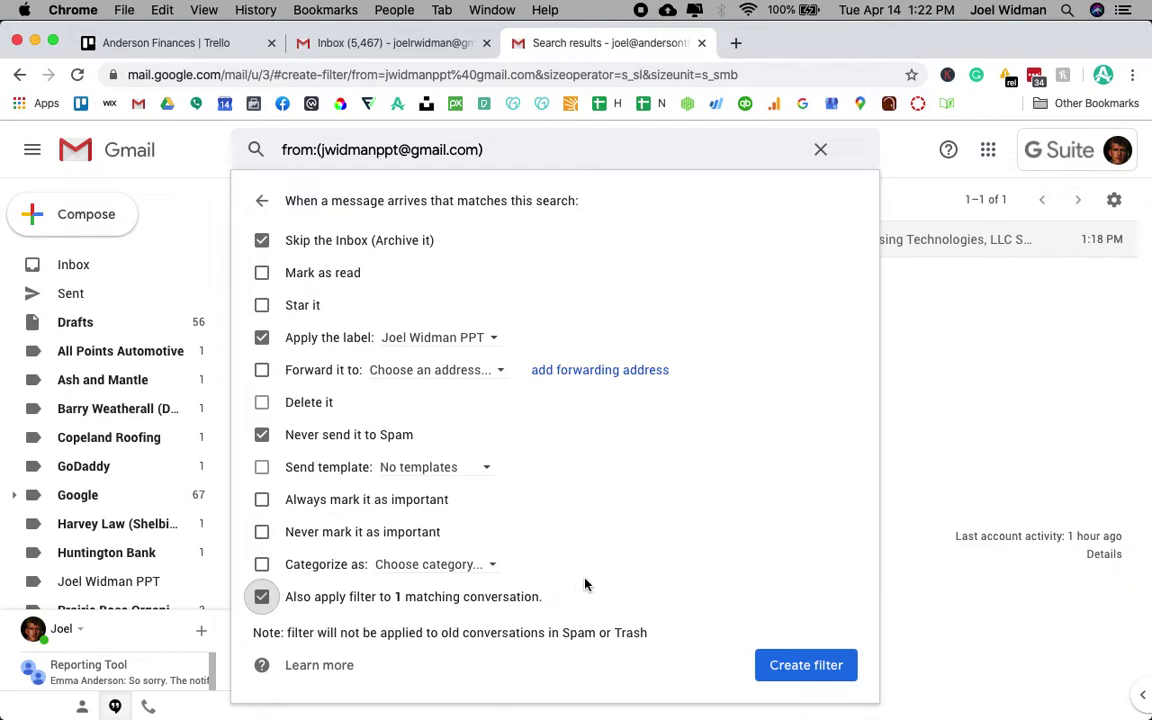
click(806, 665)
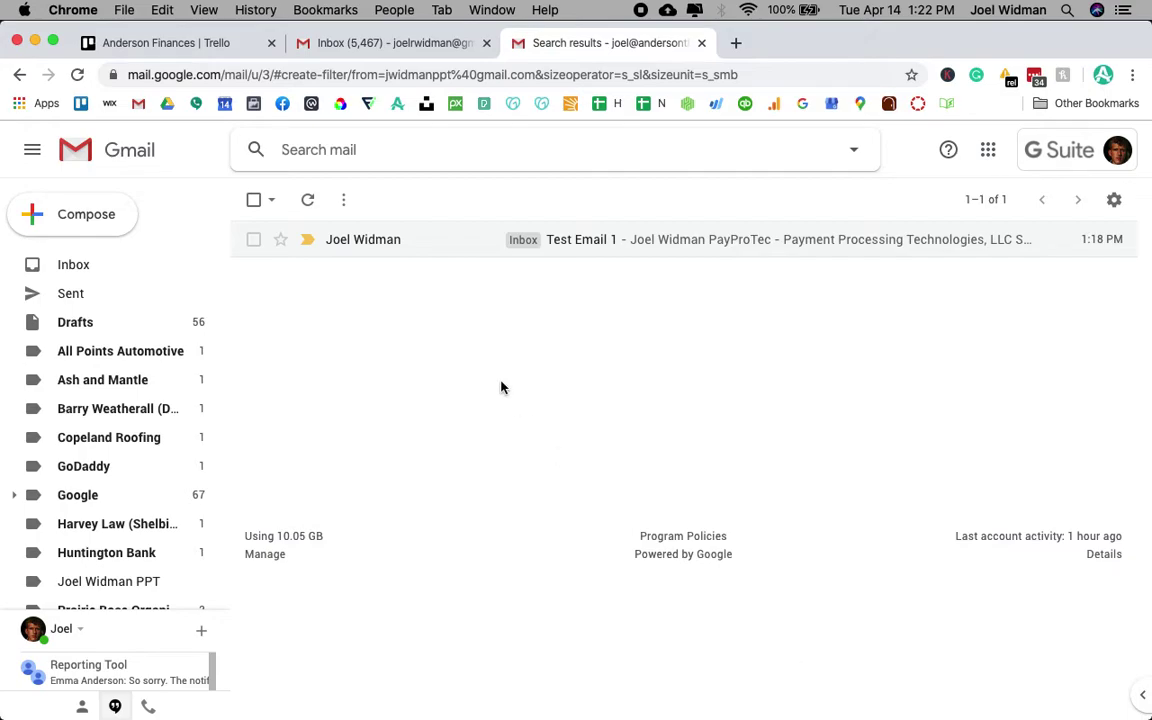
- Confirm the filter and verify the inbox is now empty
click(77, 266)
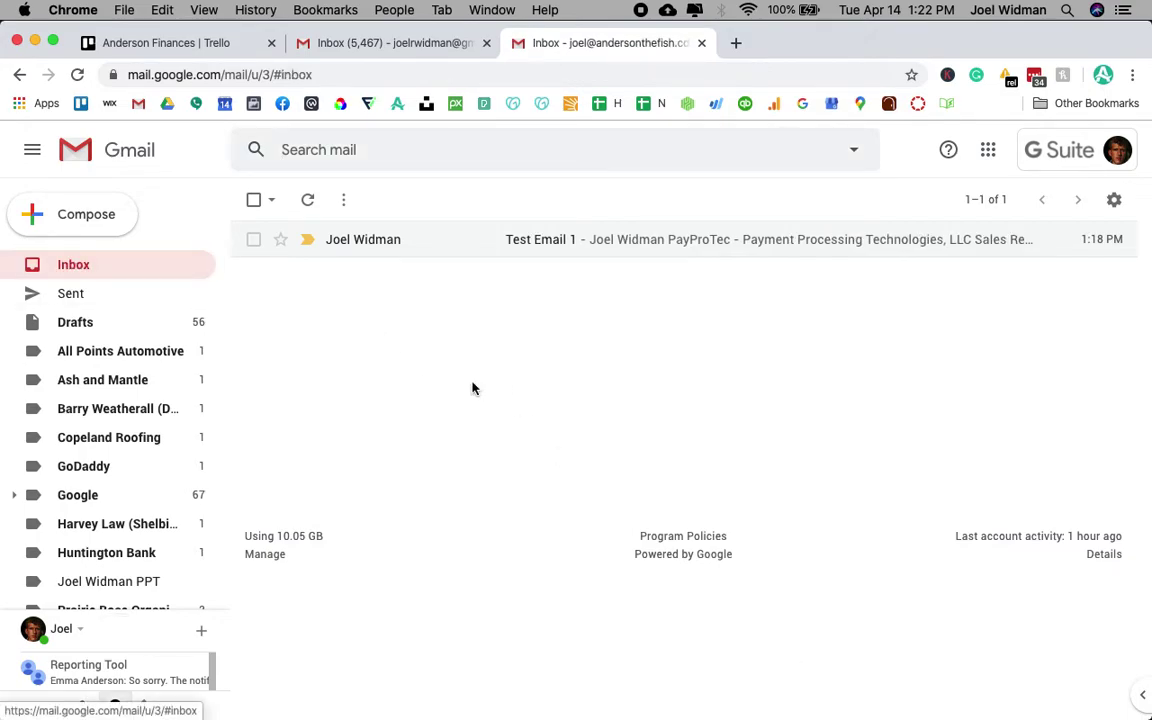
key(Return)
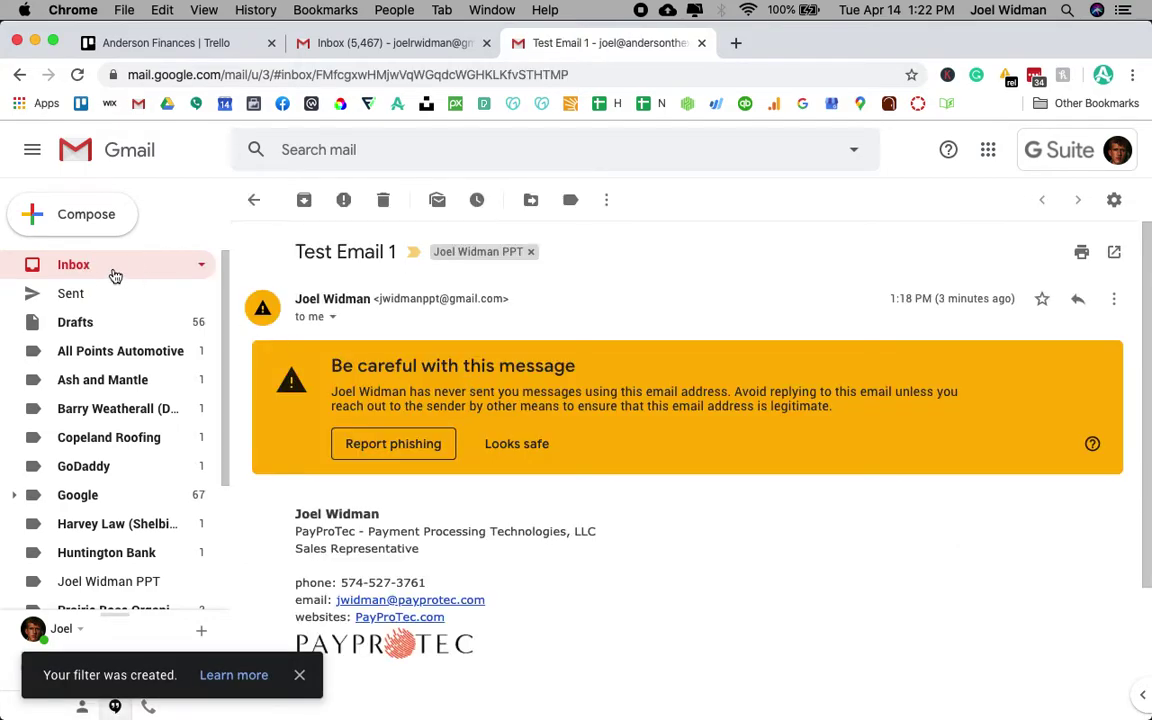
click(113, 272)
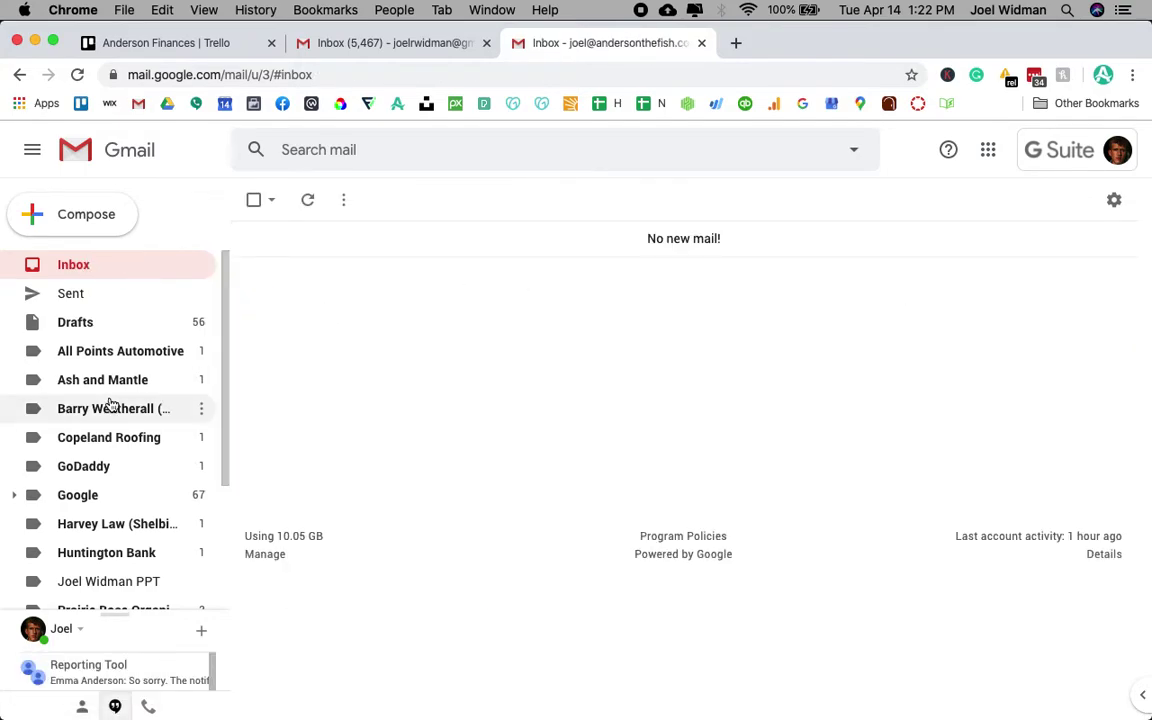
scroll(110, 404, down, 3)
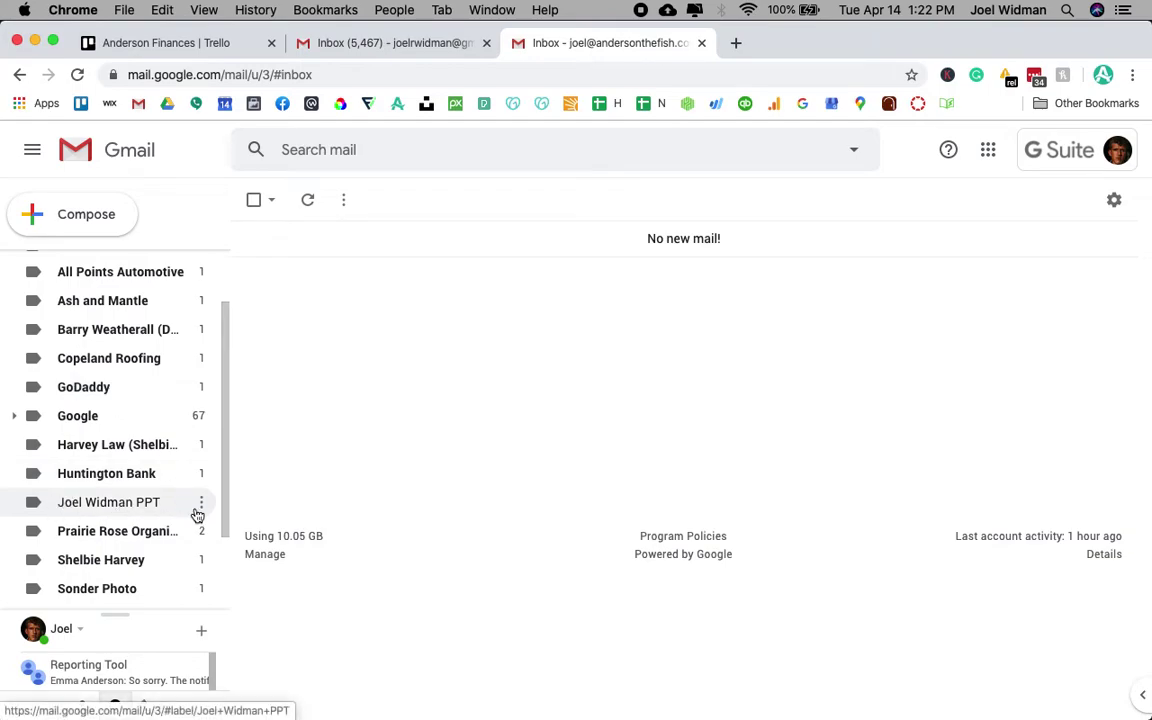
- Open the sender's label in the sidebar to find Test Email 1 there
click(127, 494)
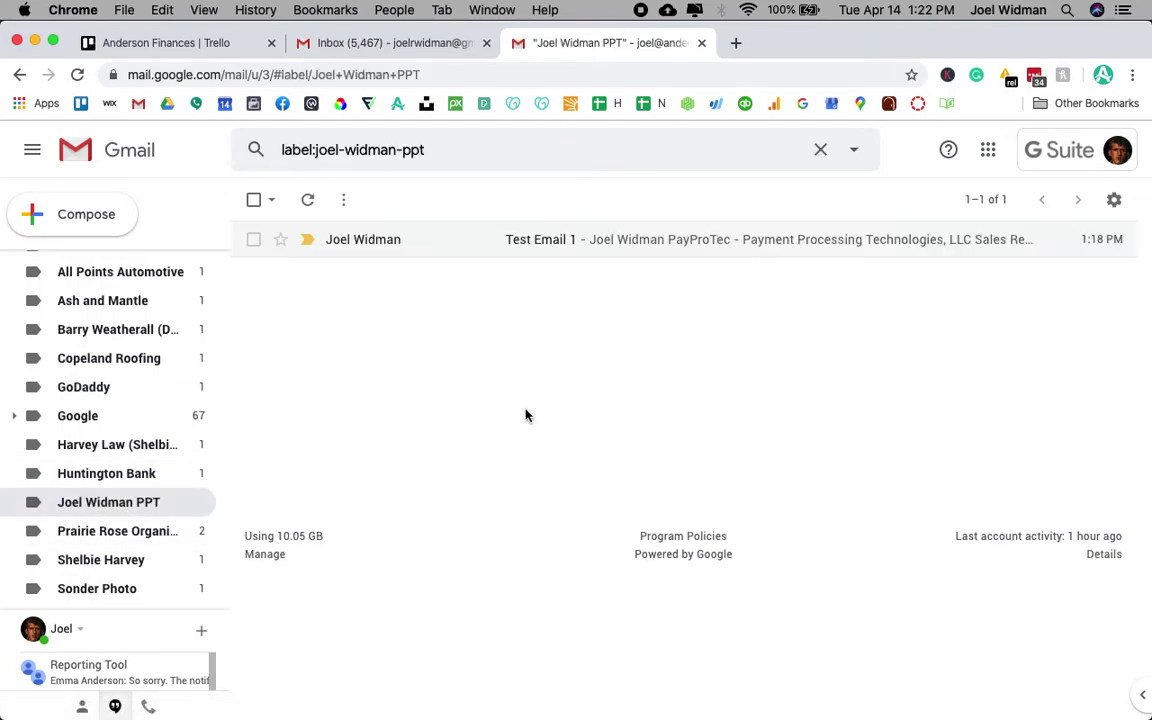
click(577, 245)
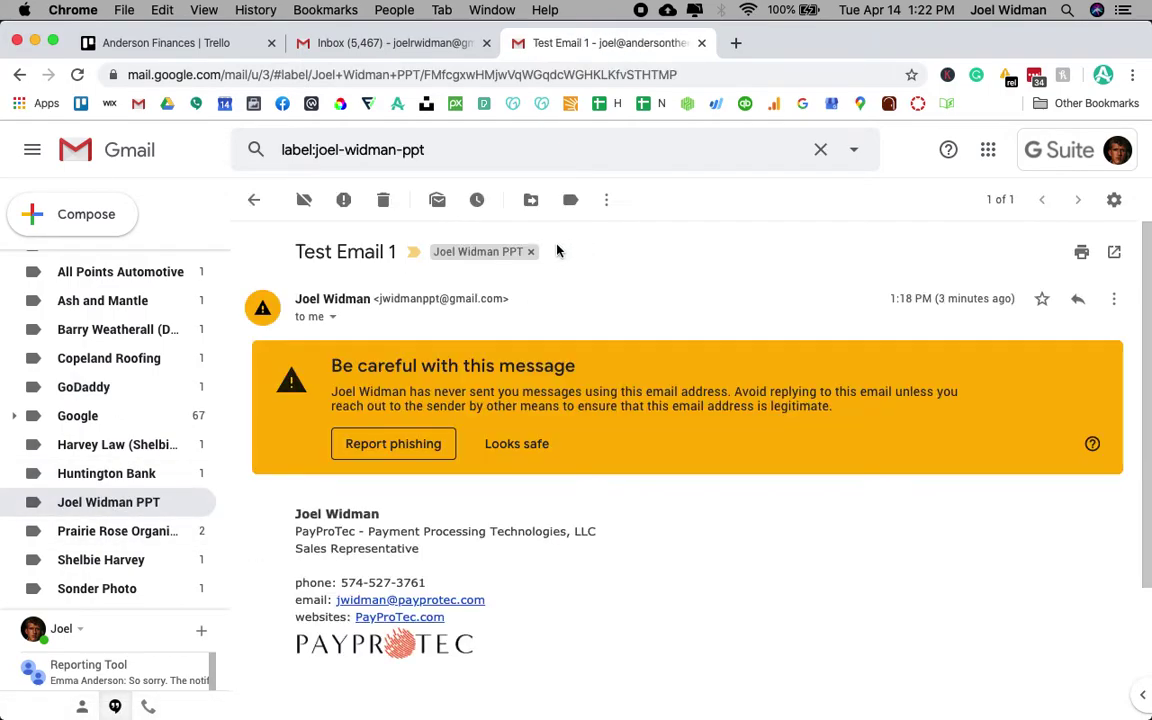
click(19, 75)
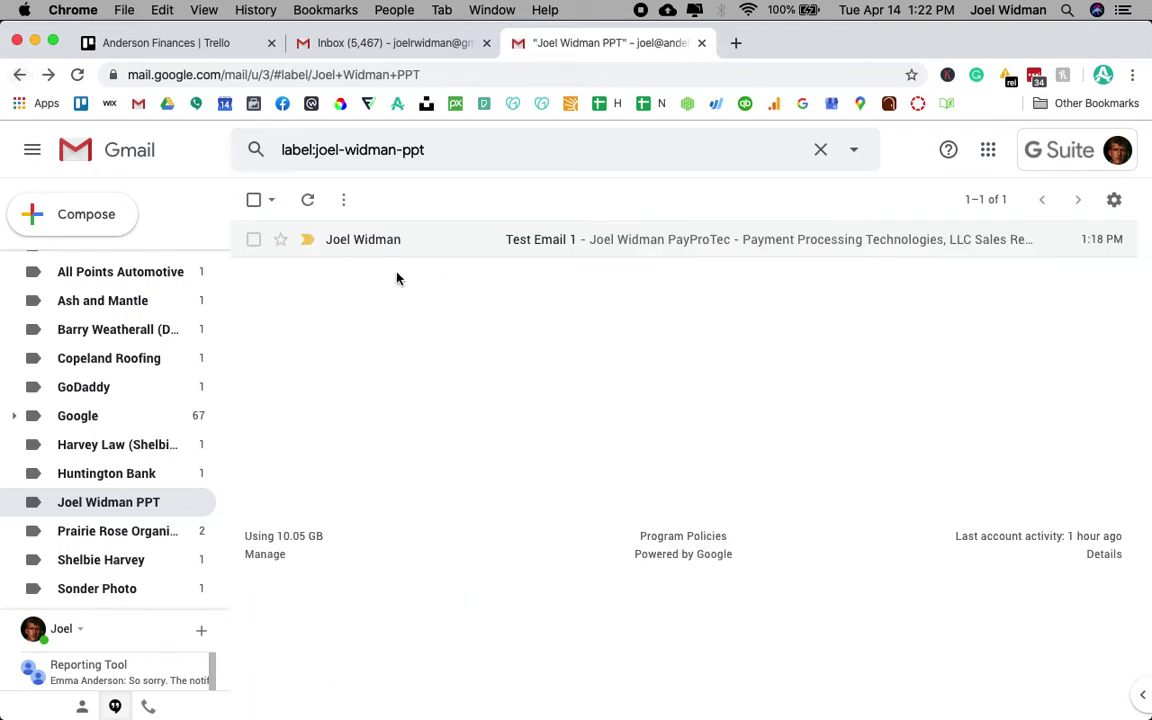
- Browse other labels, then set the sender's label to 'Show if unread' in the label list
click(160, 538)
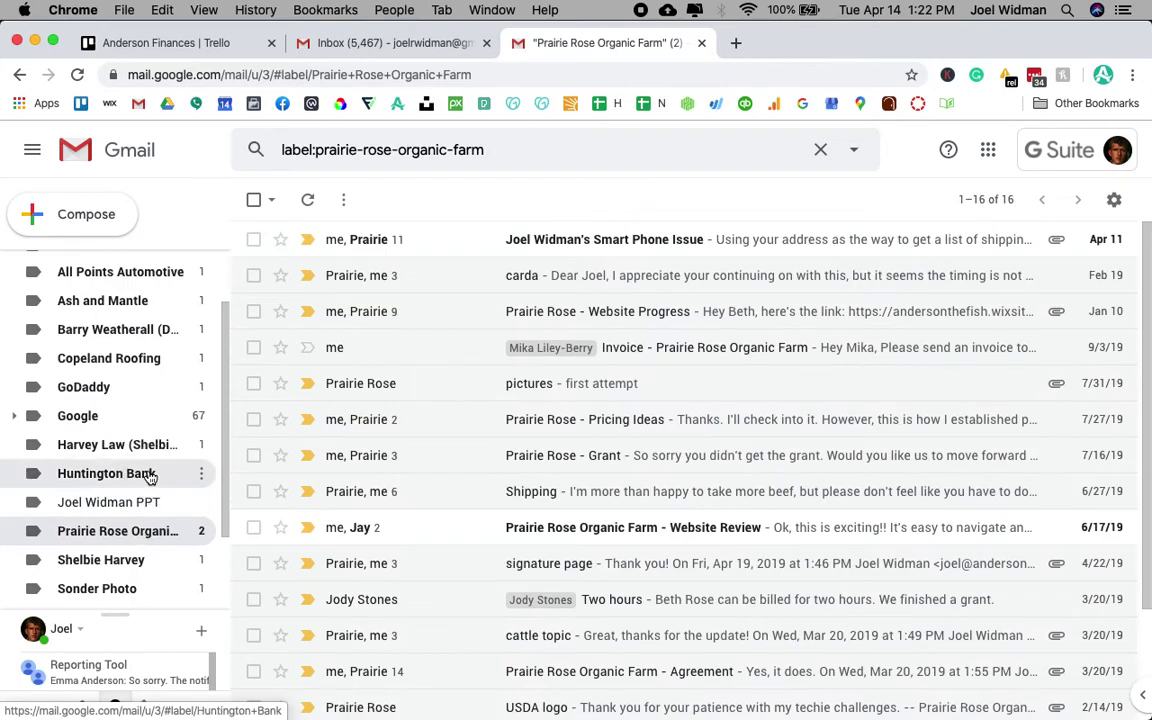
click(148, 477)
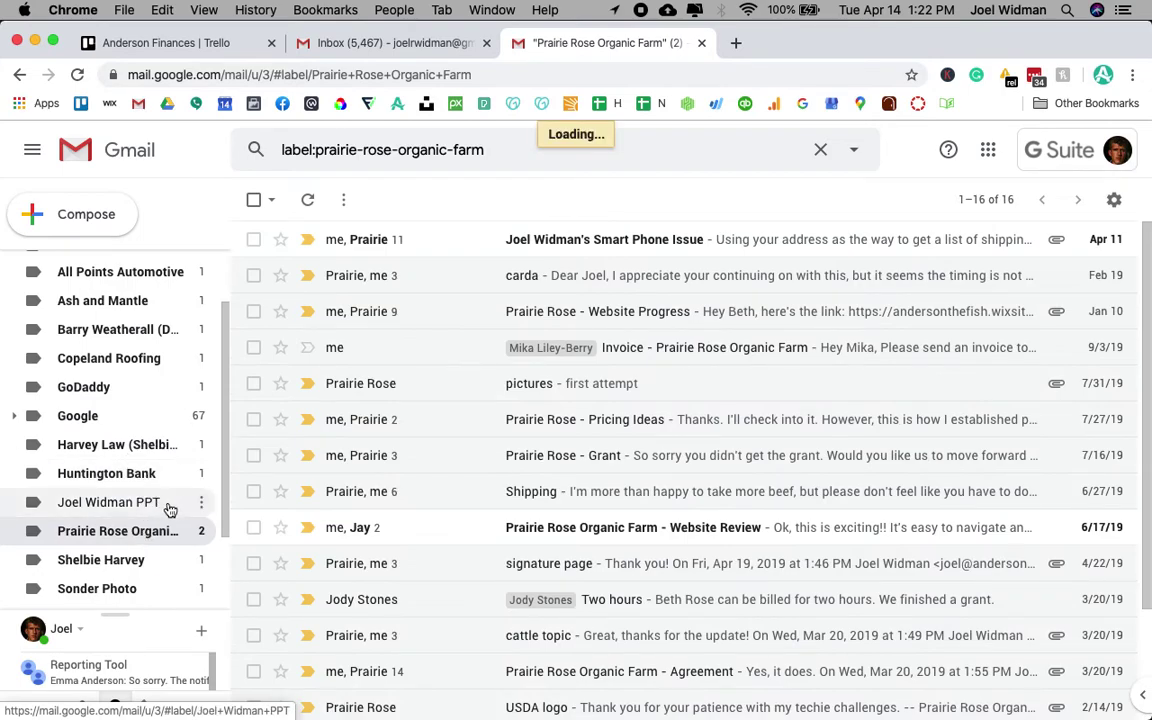
click(166, 504)
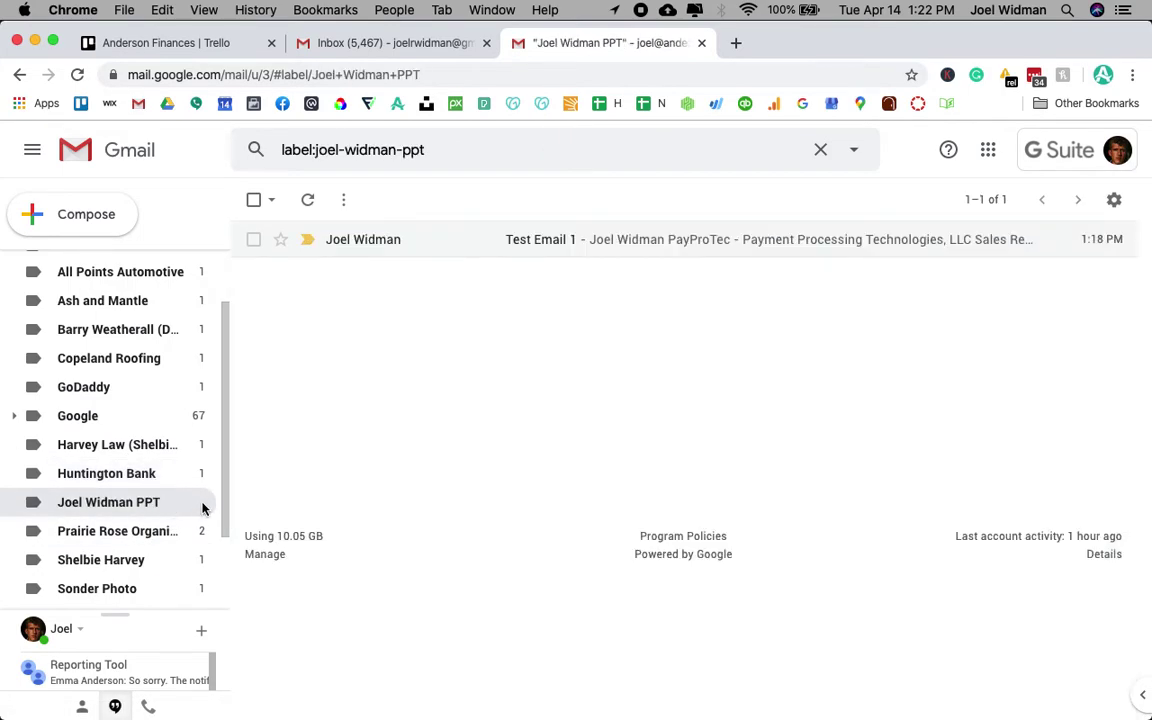
mouse_move(201, 507)
click(201, 507)
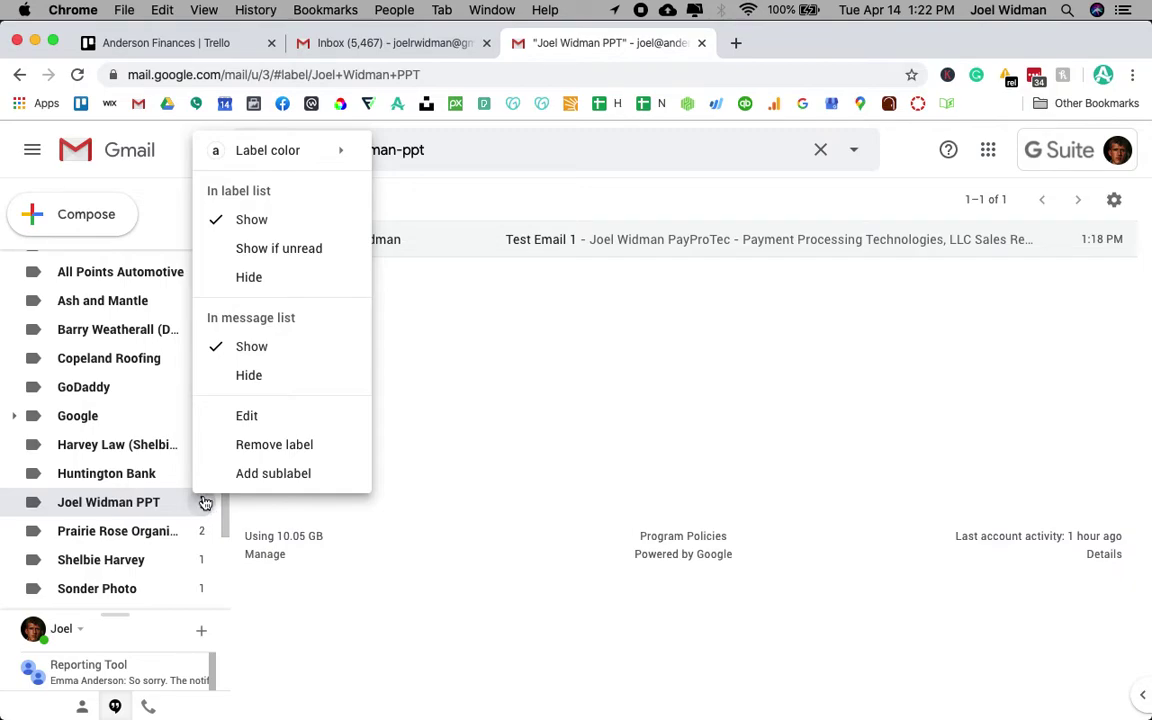
click(270, 250)
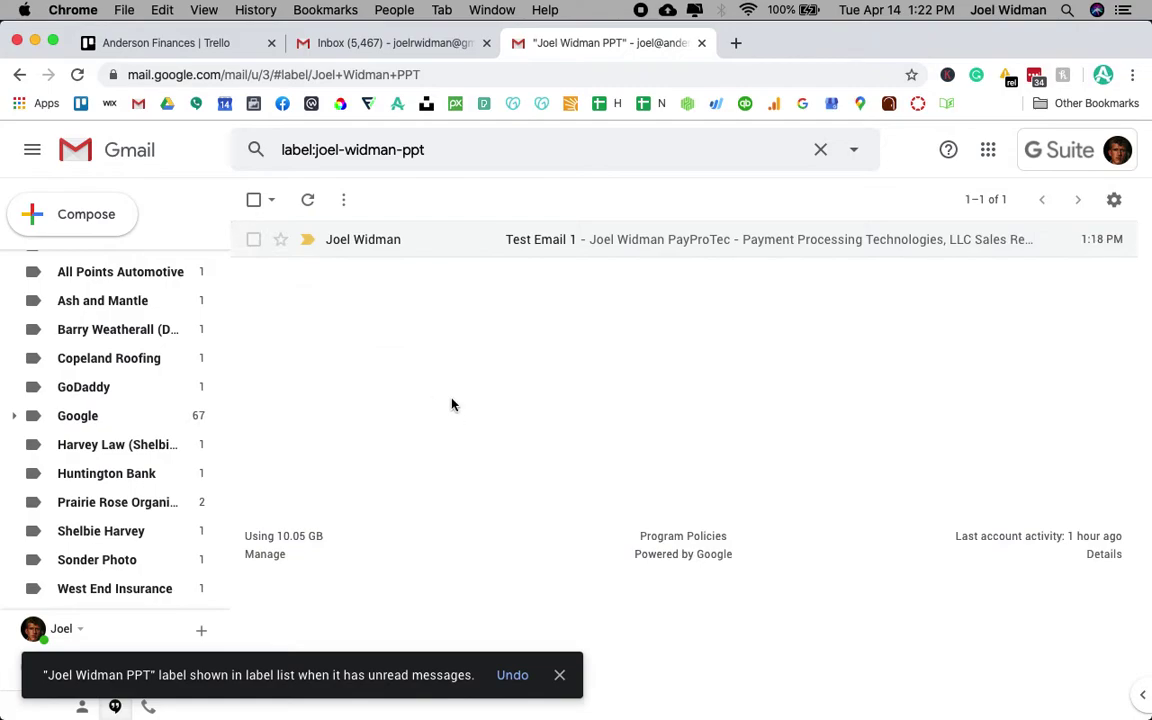
scroll(160, 394, up, 1)
scroll(162, 396, up, 2)
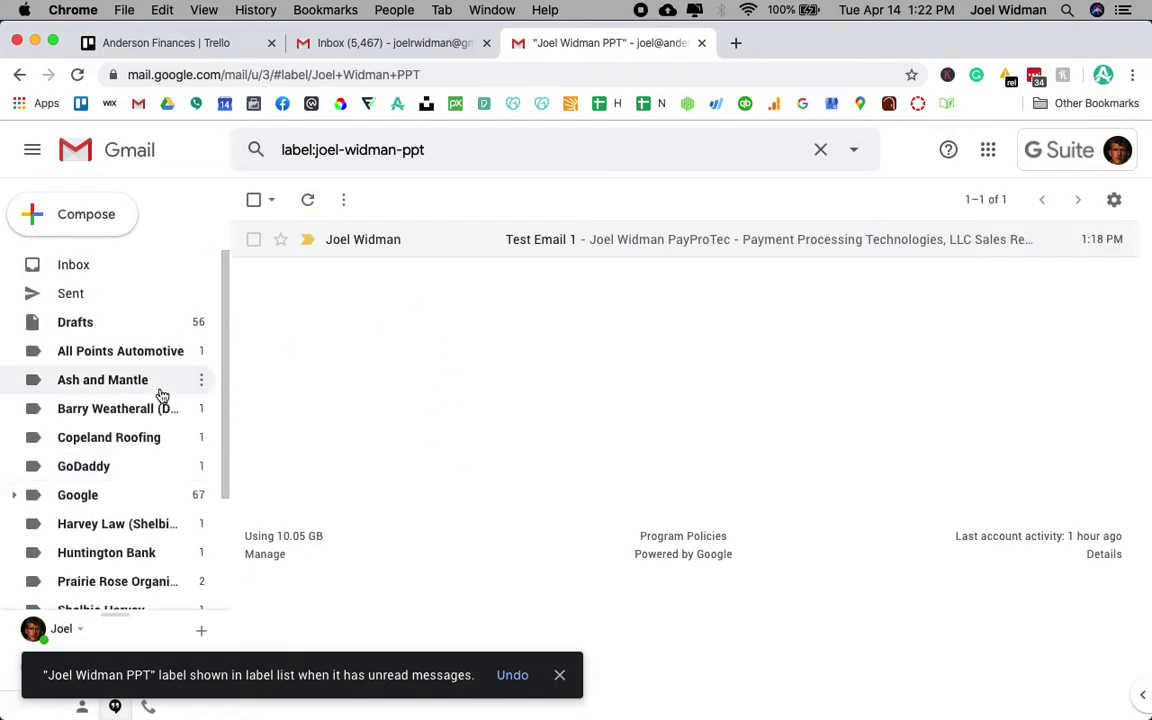
scroll(162, 396, down, 5)
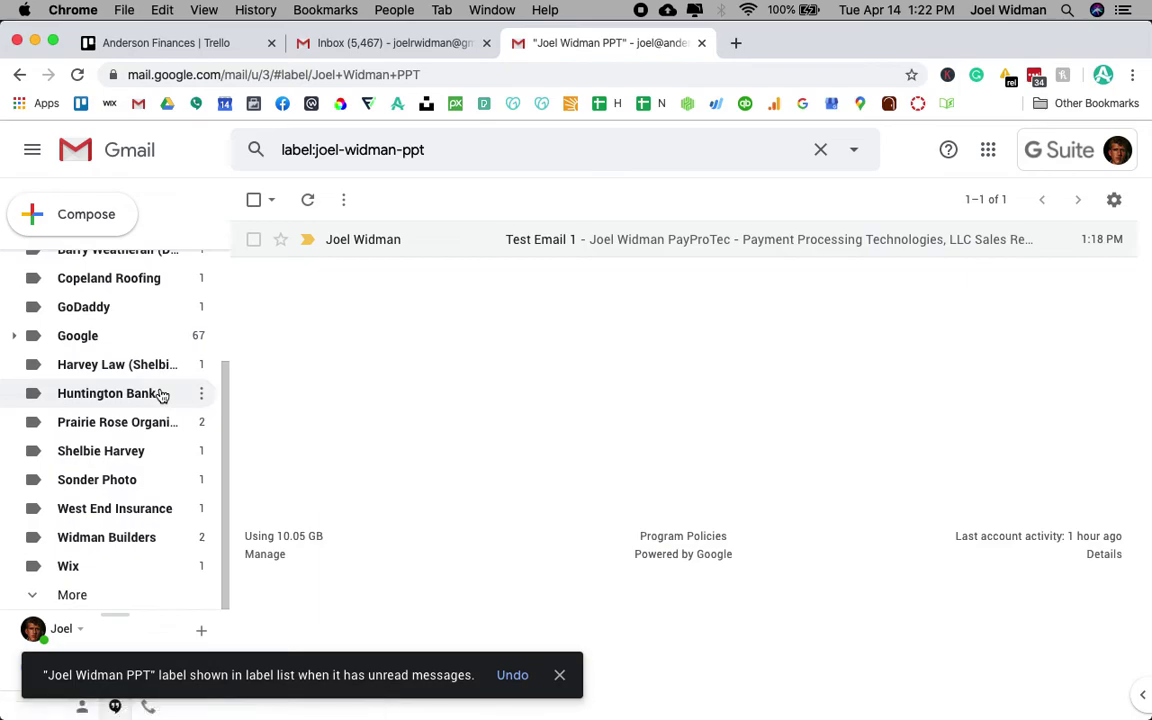
scroll(160, 397, up, 5)
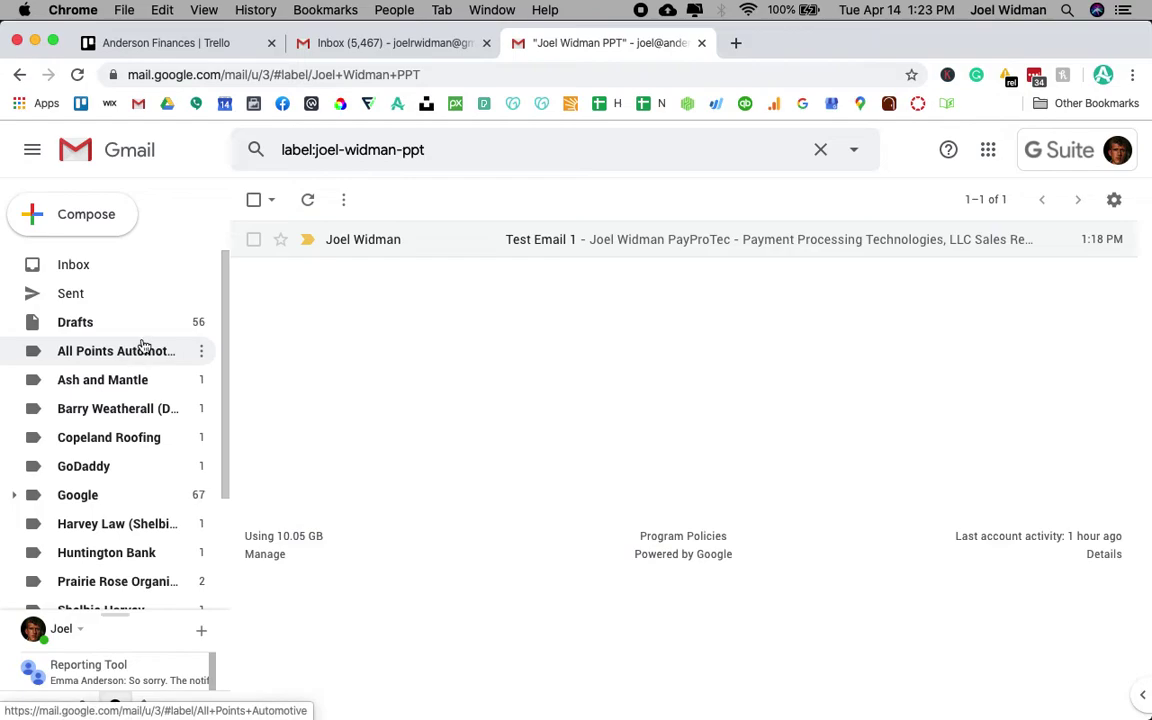
- Select Test Email 1 and mark it as unread from the More actions menu
click(254, 241)
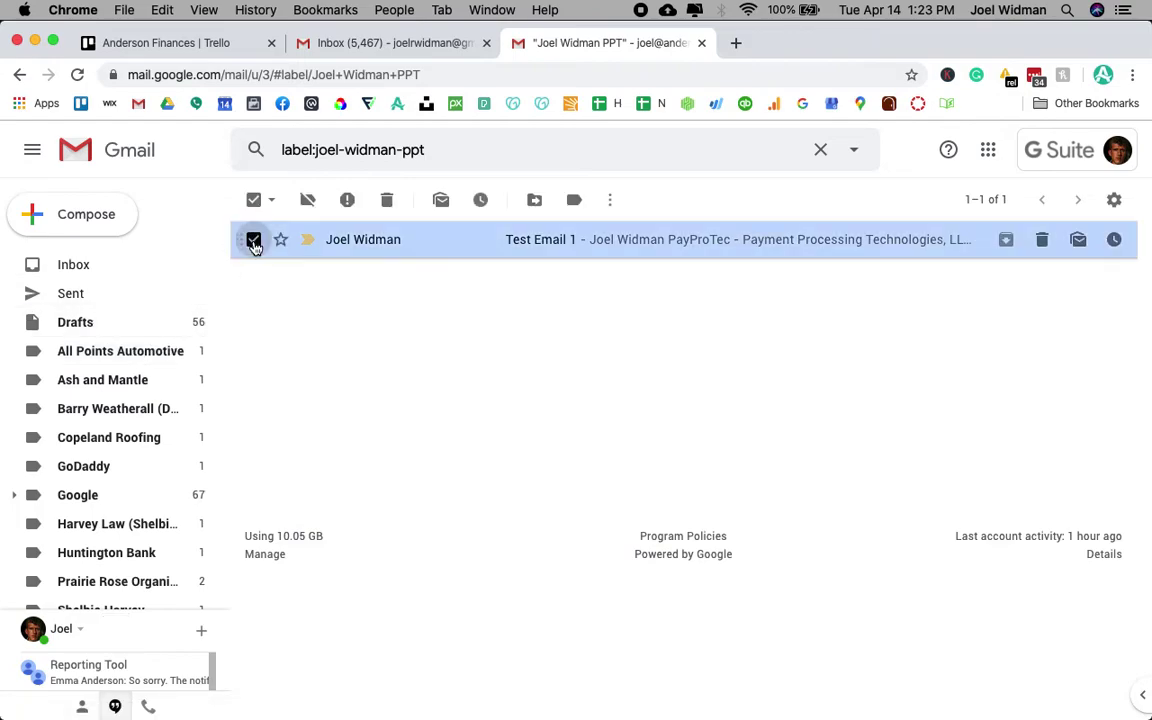
click(610, 201)
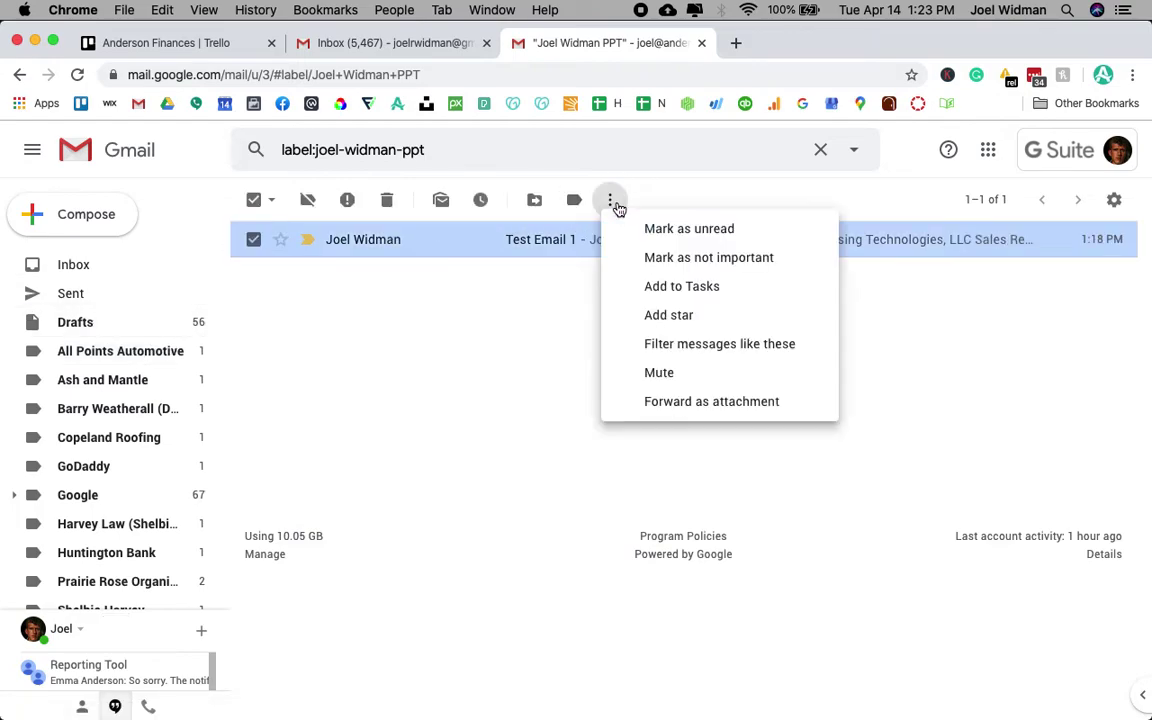
click(689, 229)
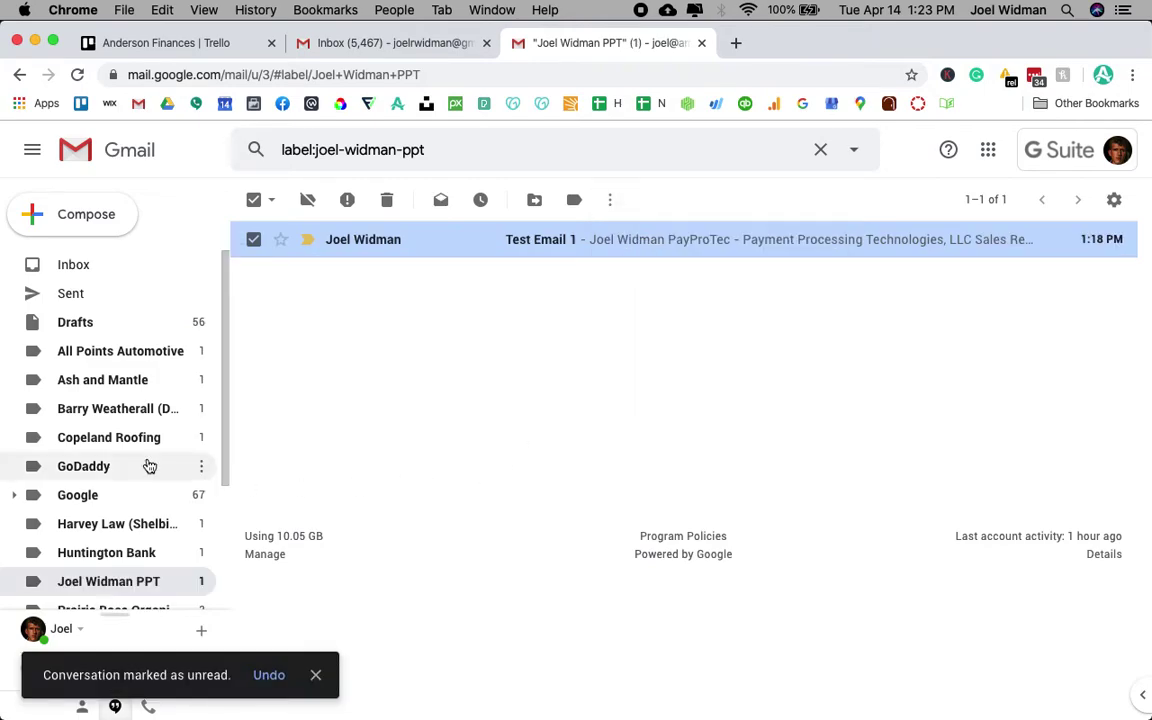
scroll(115, 368, down, 3)
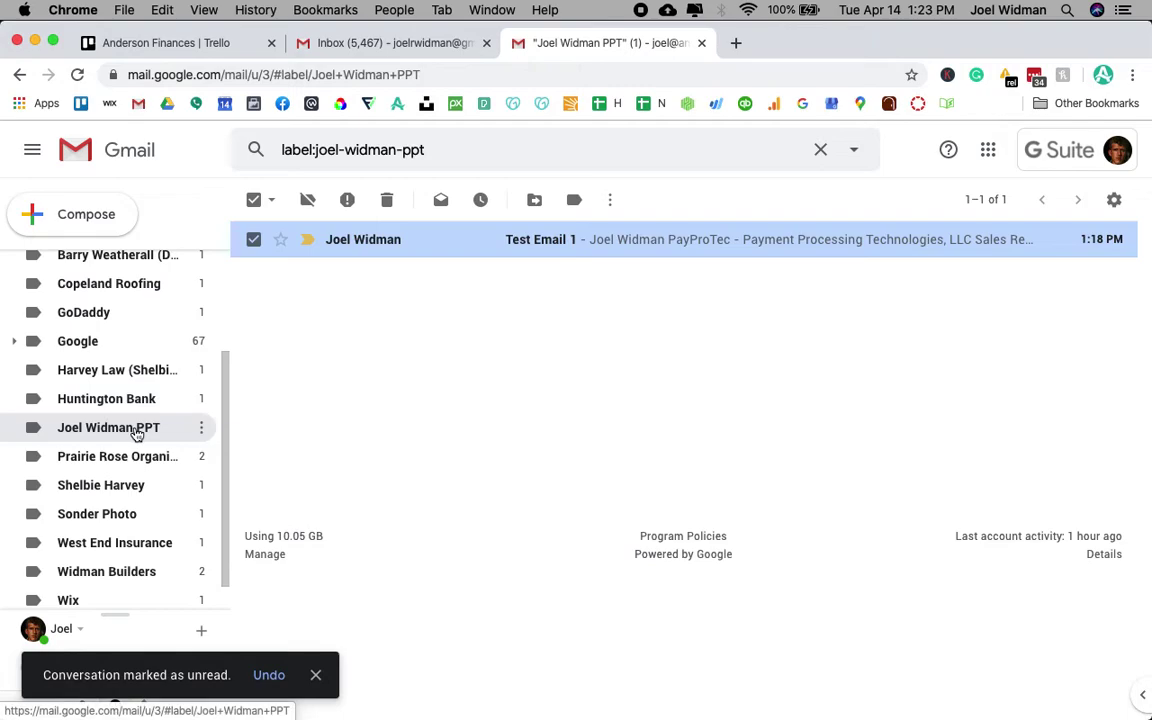
- Read Test Email 1, go back, and expand More to show the hidden labels
click(573, 242)
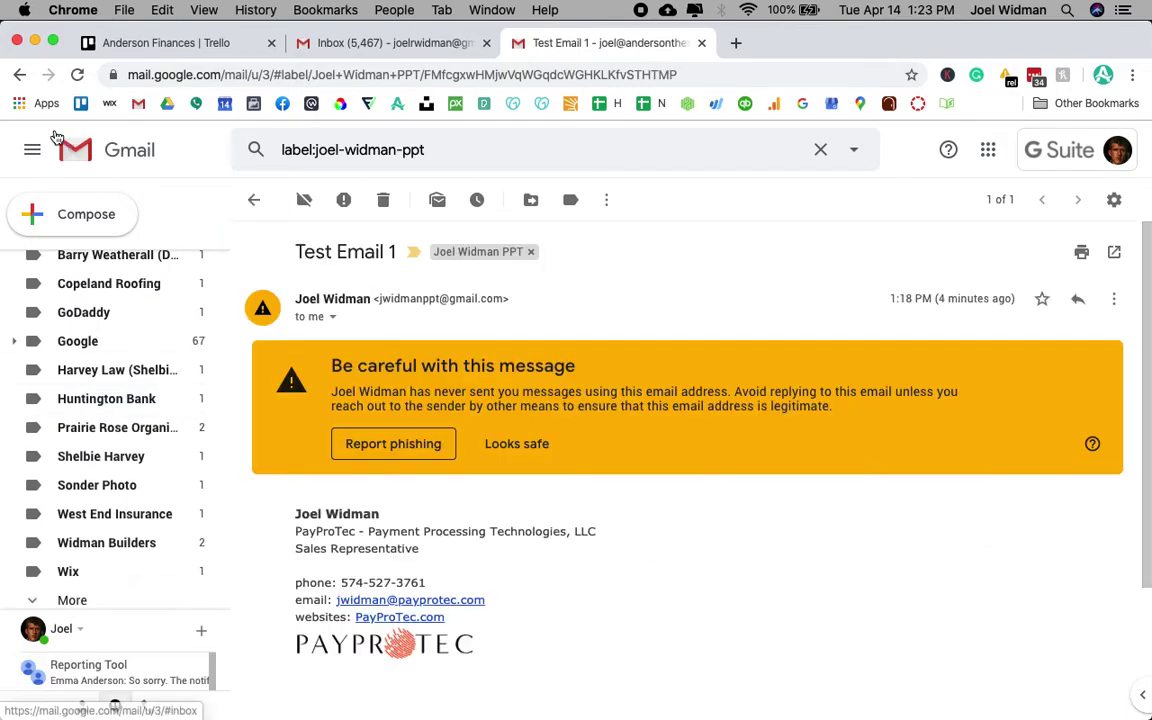
click(19, 74)
click(71, 597)
- Find the sender's label among the hidden labels, then return to the empty inbox
scroll(95, 393, down, 10)
scroll(95, 393, down, 15)
scroll(97, 390, down, 5)
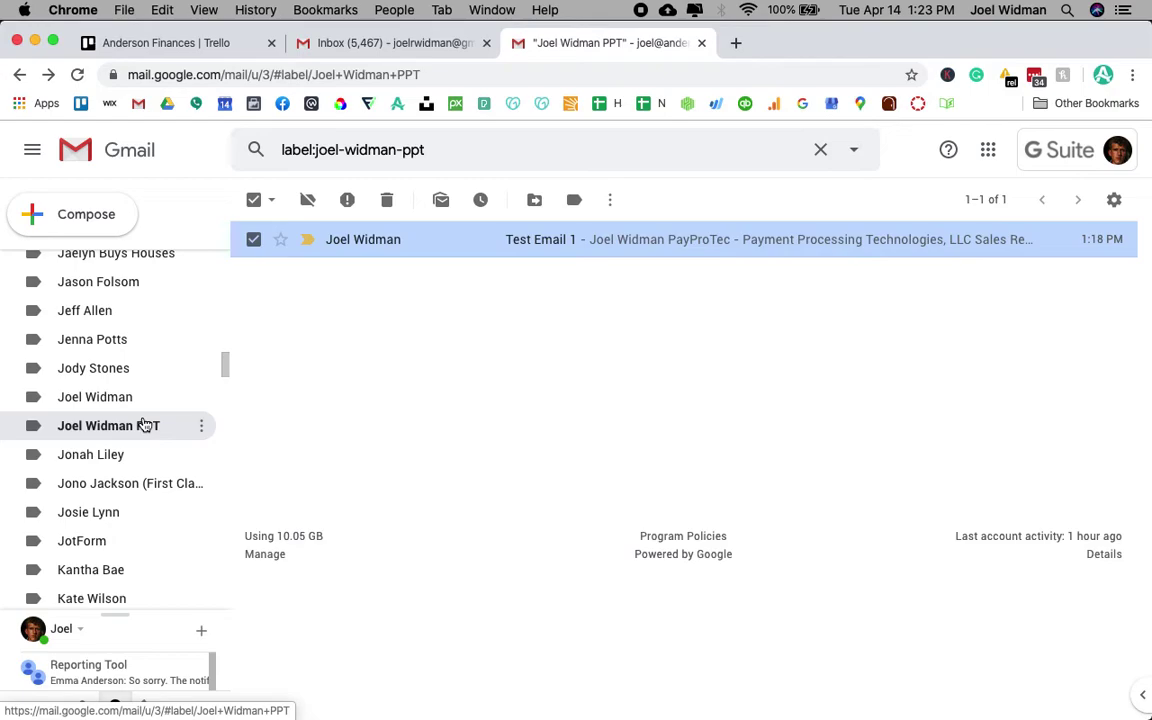
scroll(141, 424, up, 20)
click(106, 268)
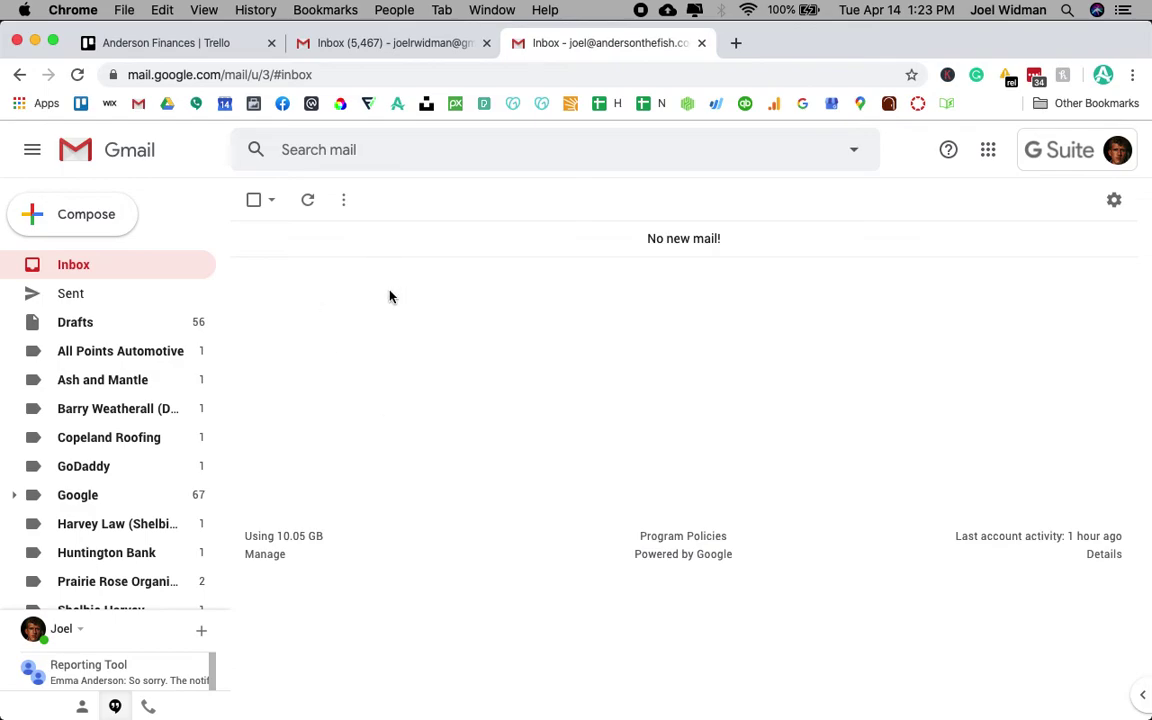
scroll(46, 424, down, 3)
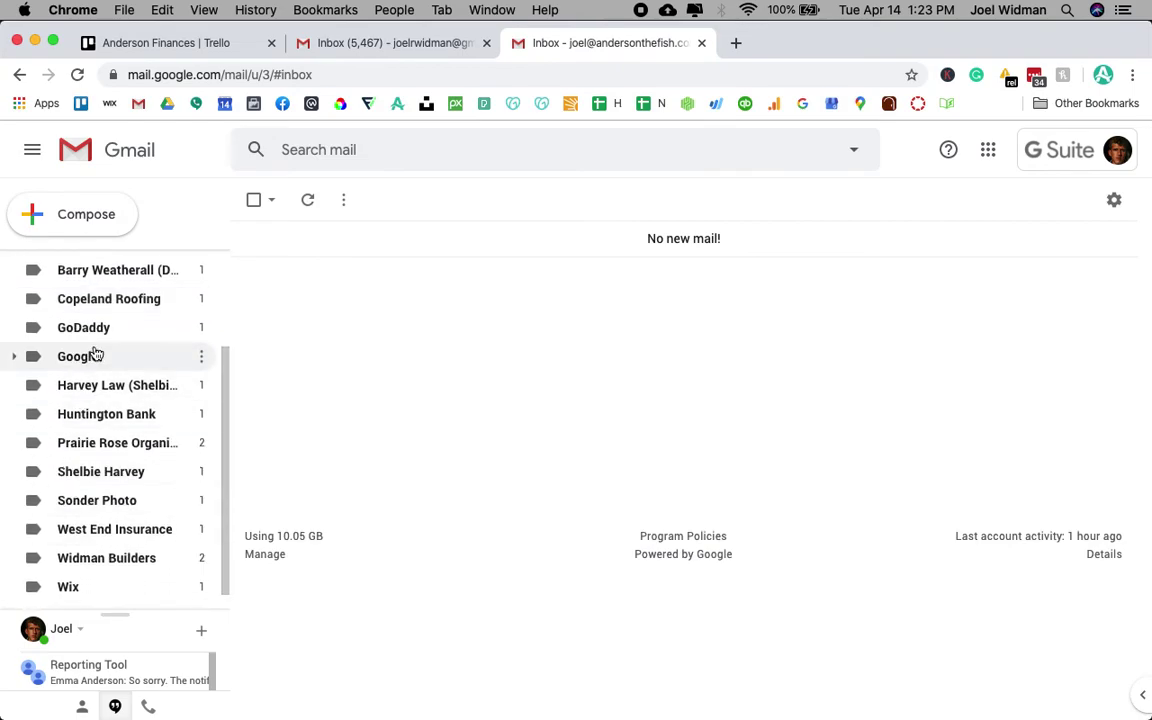
scroll(95, 355, up, 2)
scroll(95, 355, down, 3)
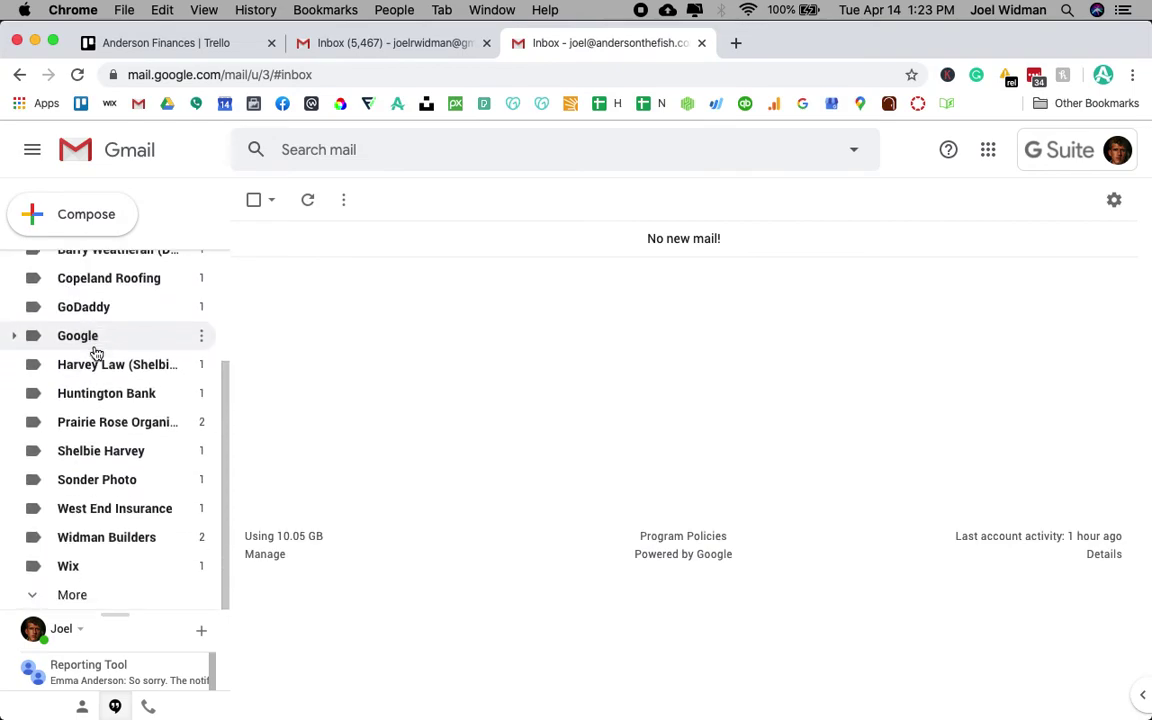
scroll(95, 354, up, 1)
scroll(95, 354, down, 1)
scroll(96, 352, up, 4)
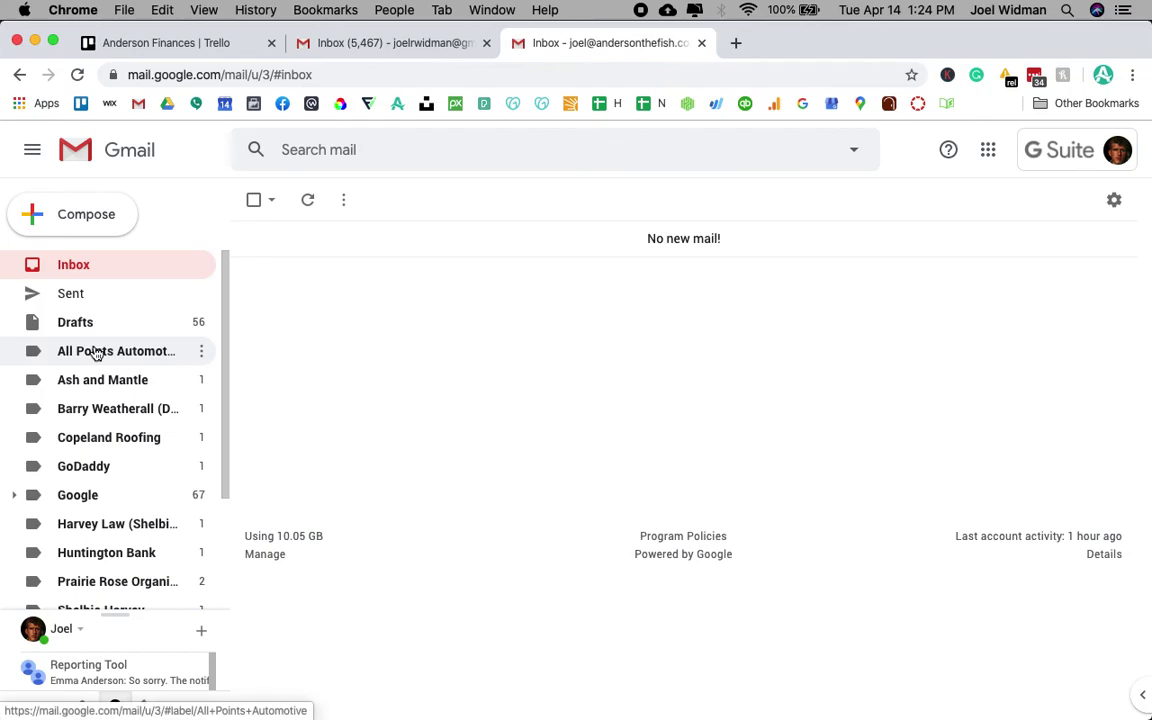